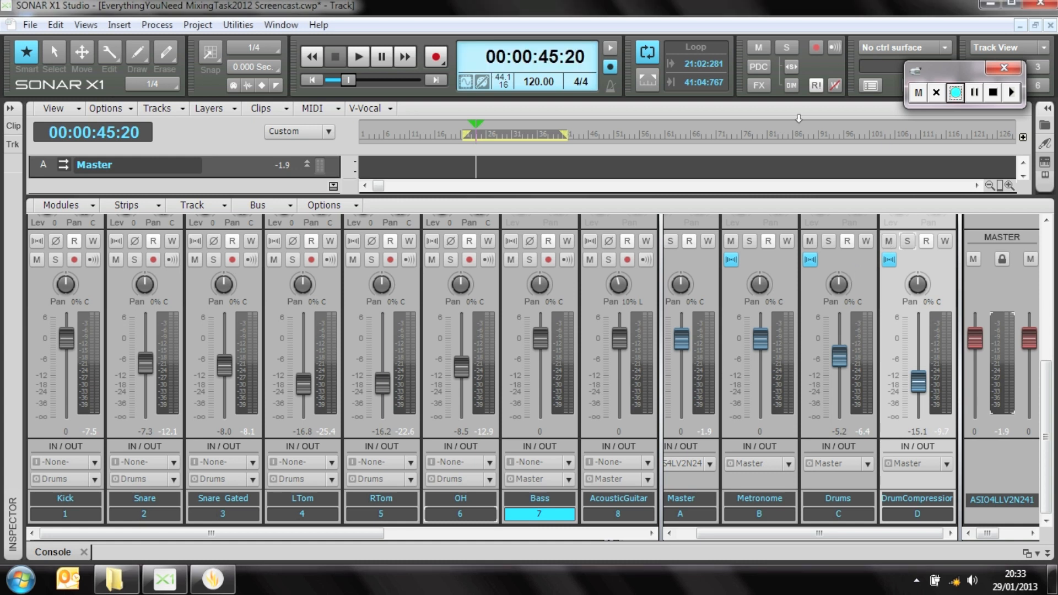
Enlarge the console view, solo the Bass track and play it back on its own.
drag(774, 198, 746, 185)
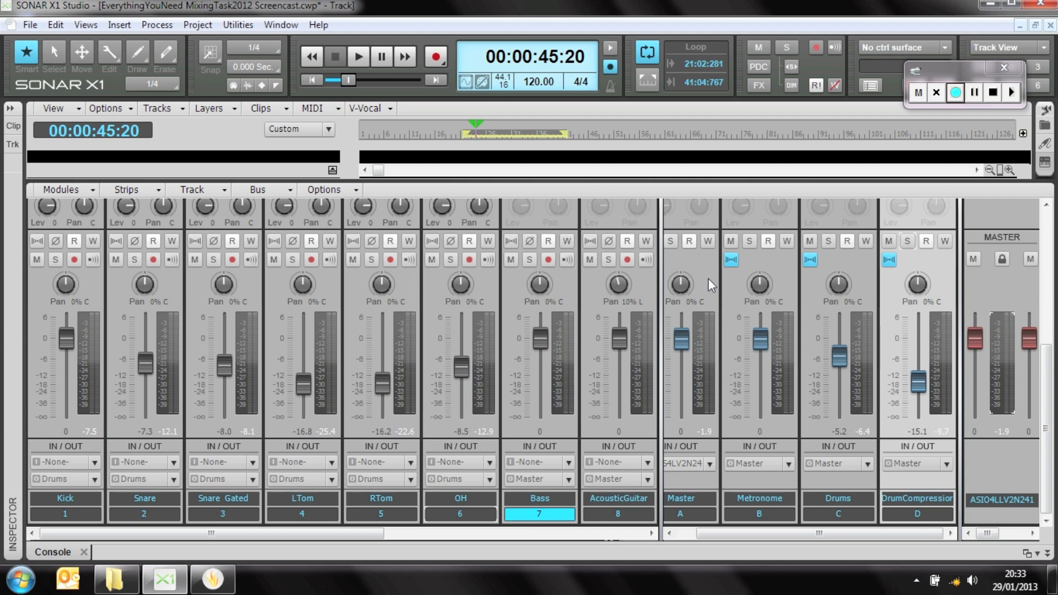
scroll(503, 335, up, 3)
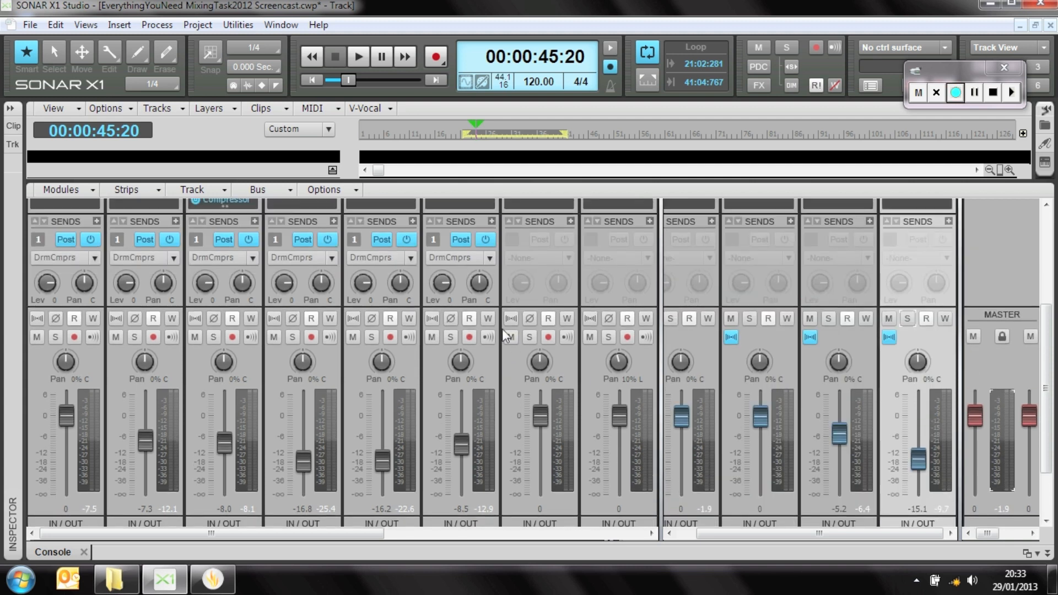
click(529, 368)
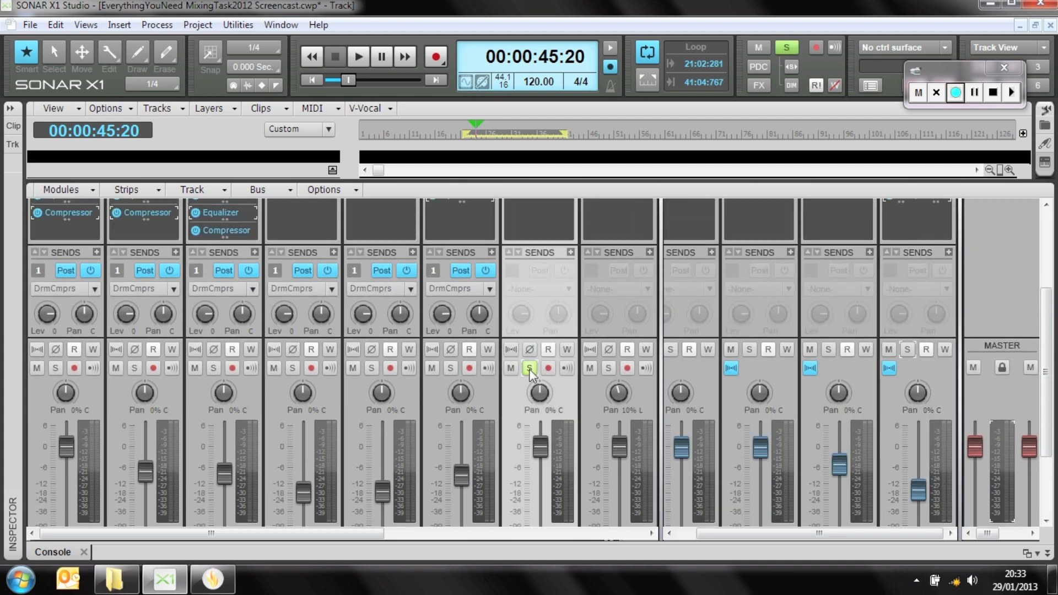
key(space)
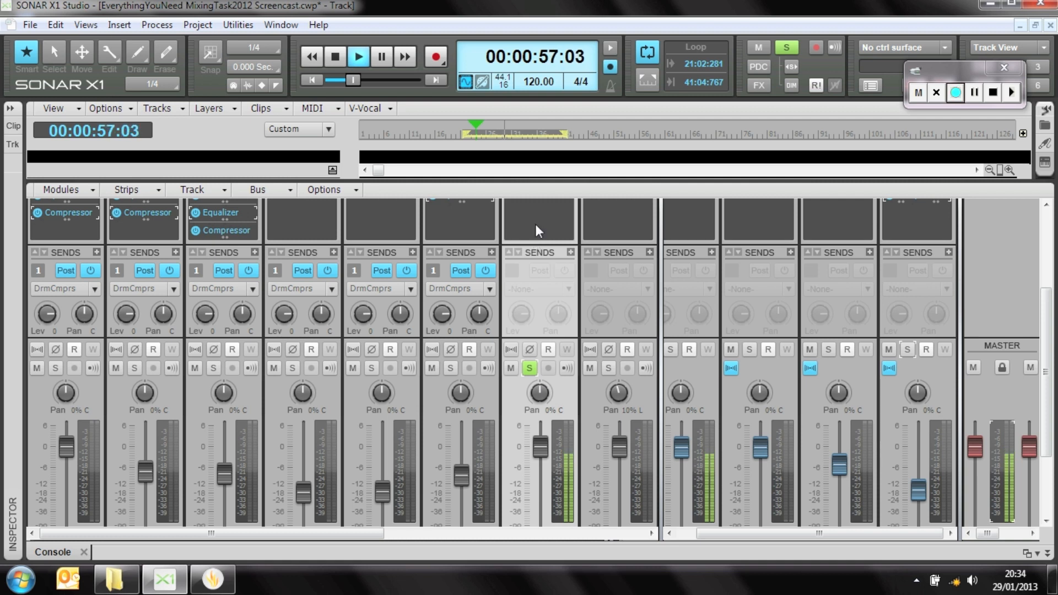
scroll(535, 224, down, 1)
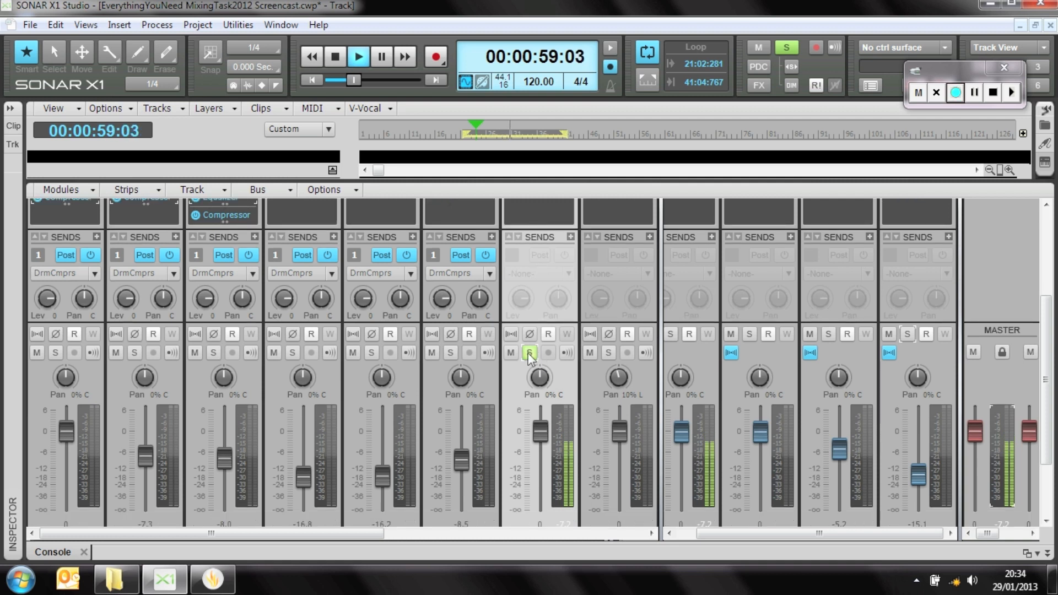
key(space)
Insert the nioFxRackVst (32-bit) amp simulator as an effect on the Bass track.
scroll(534, 303, up, 3)
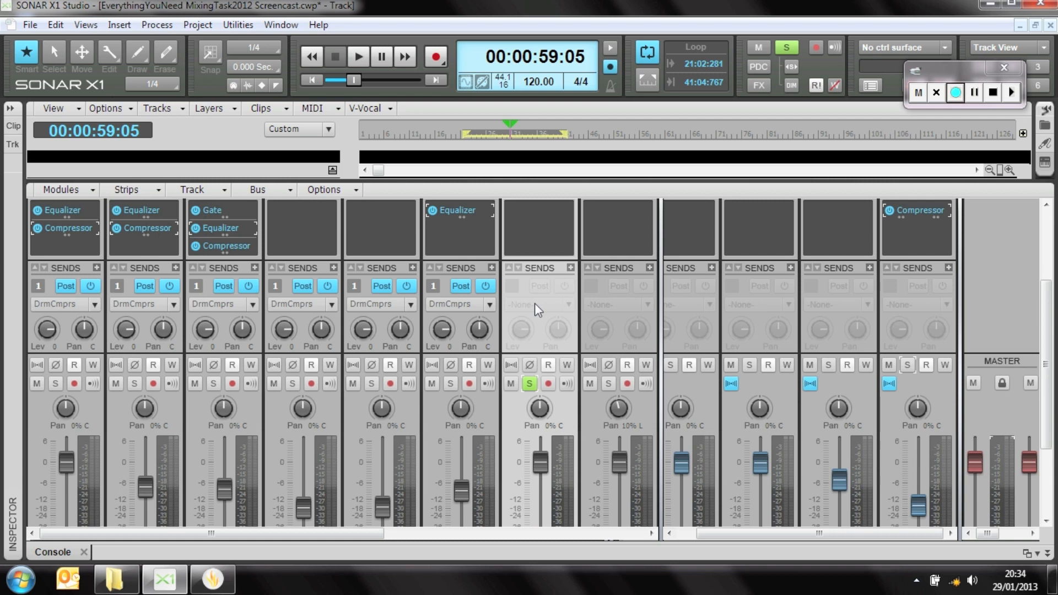
right_click(522, 244)
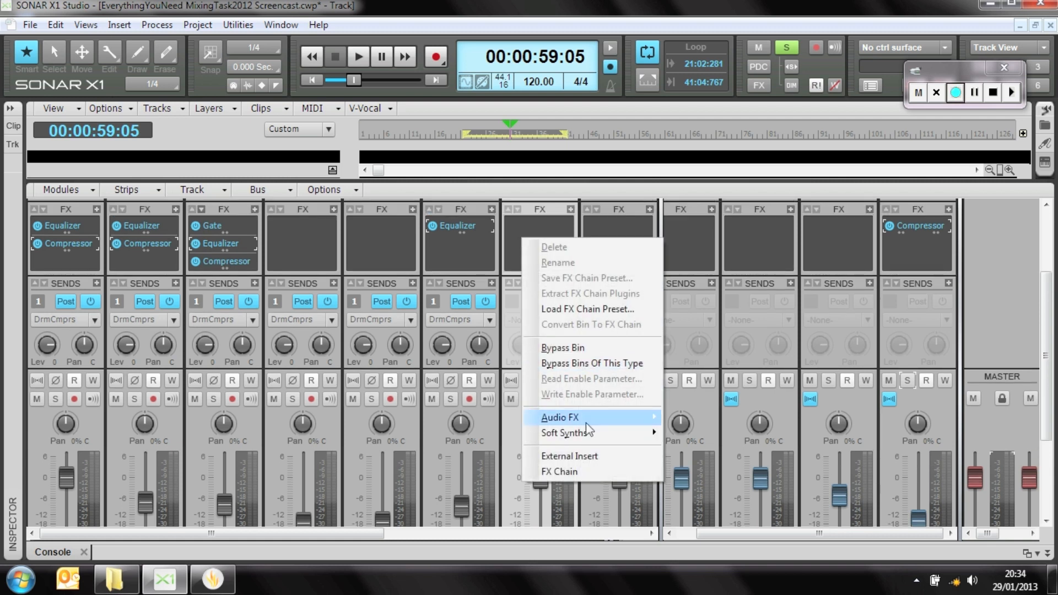
mouse_move(592, 423)
mouse_move(737, 470)
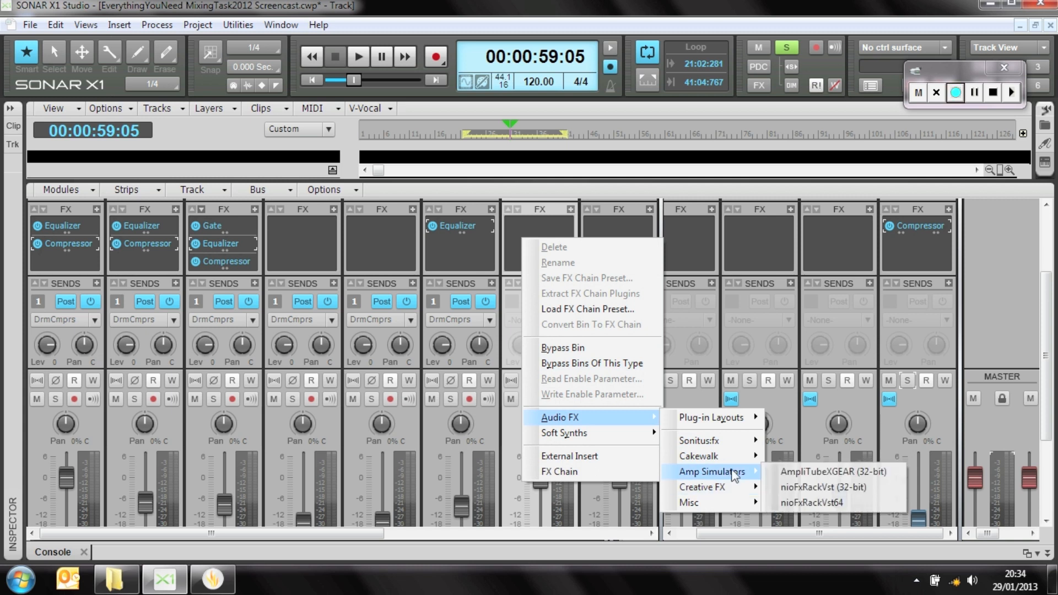
click(807, 487)
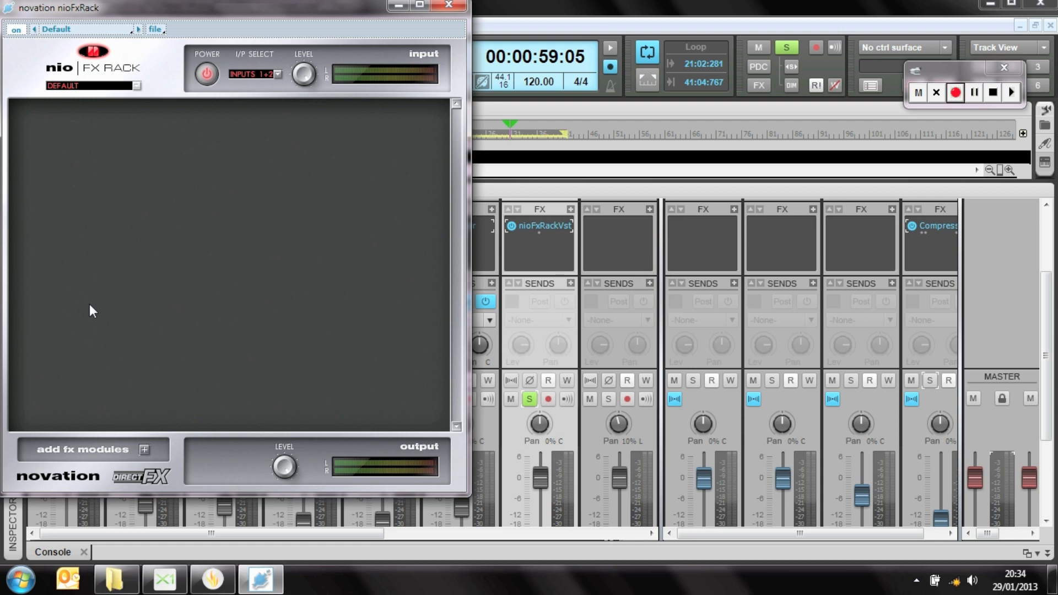
Add the Amp - Tweed Bass module to the empty effects rack.
right_click(117, 144)
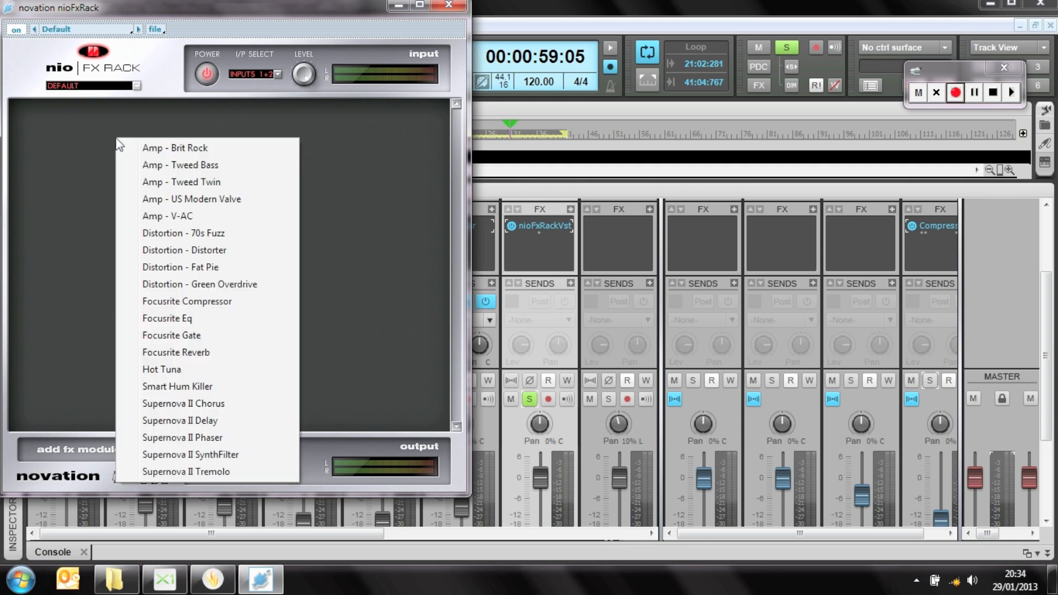
right_click(67, 140)
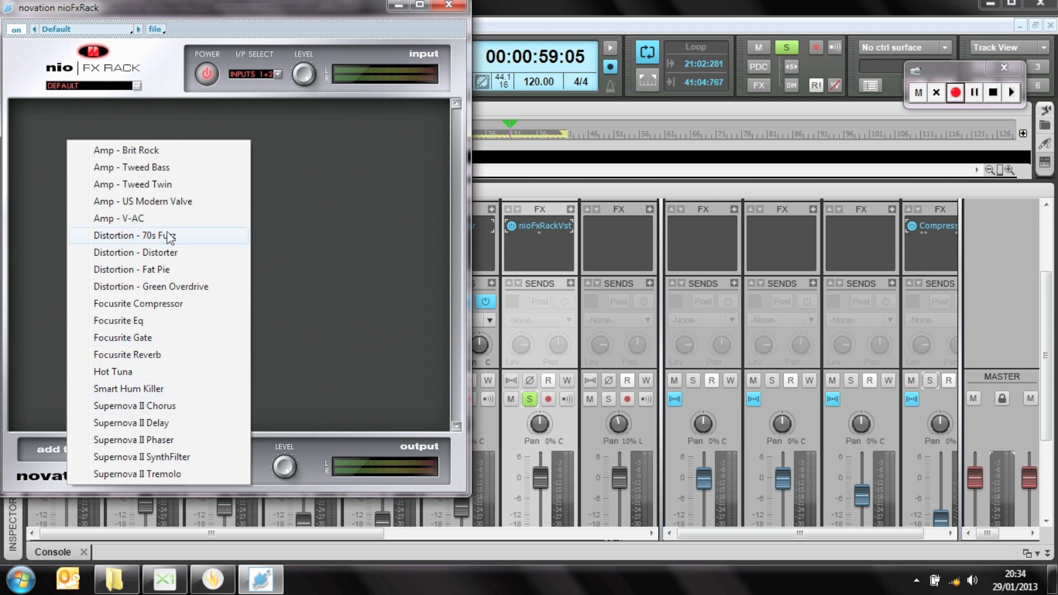
click(168, 168)
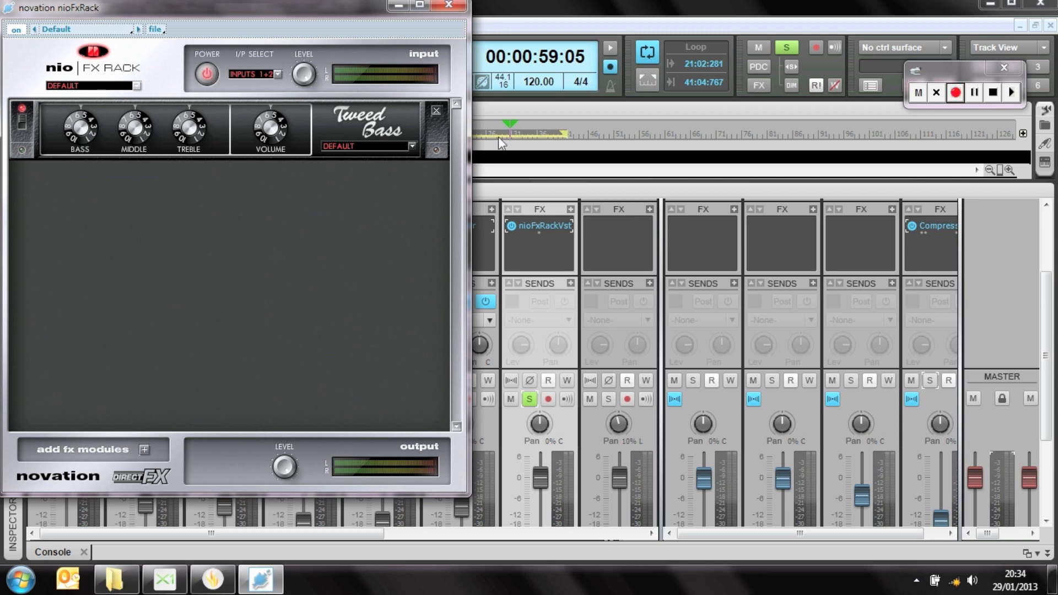
Play the bass and switch the Tweed Bass module off and on to compare the sound.
click(512, 140)
key(space)
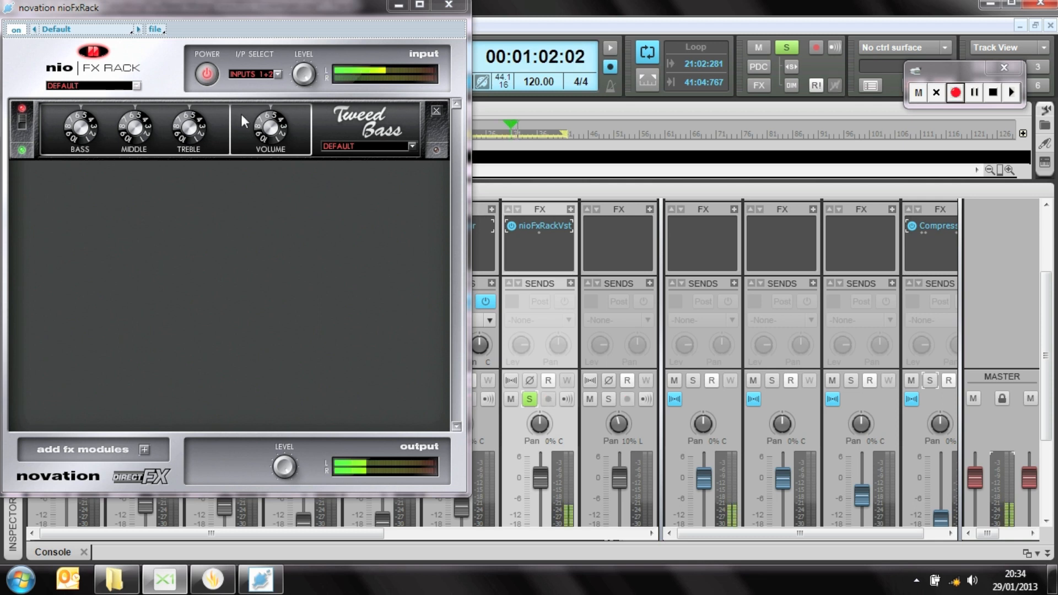
click(23, 120)
click(23, 120)
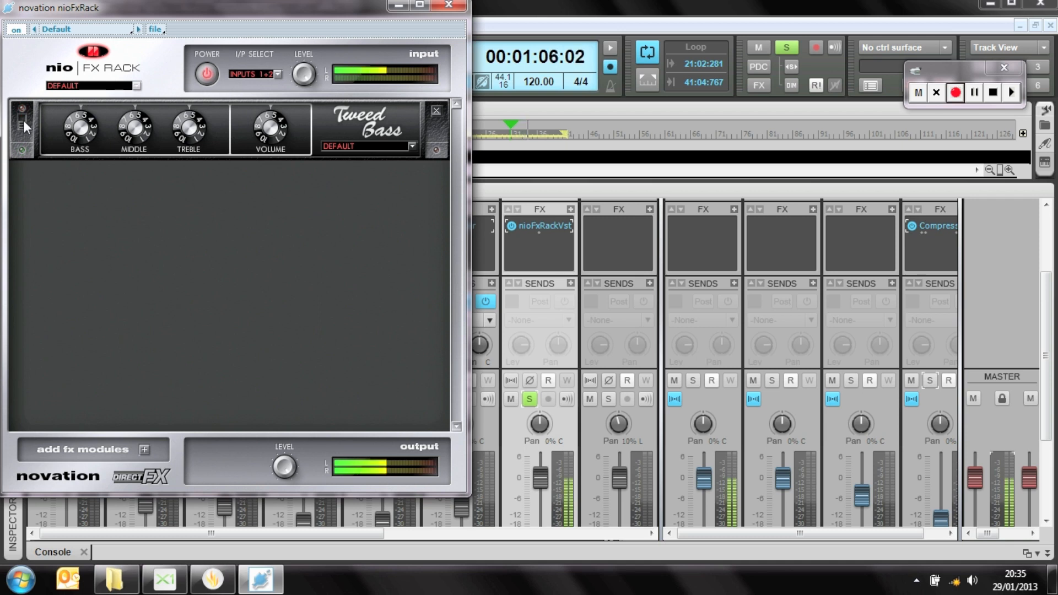
click(23, 120)
Raise the Tweed Bass amp's treble, set its volume to 7.97, close the effects rack and stop playback.
click(81, 131)
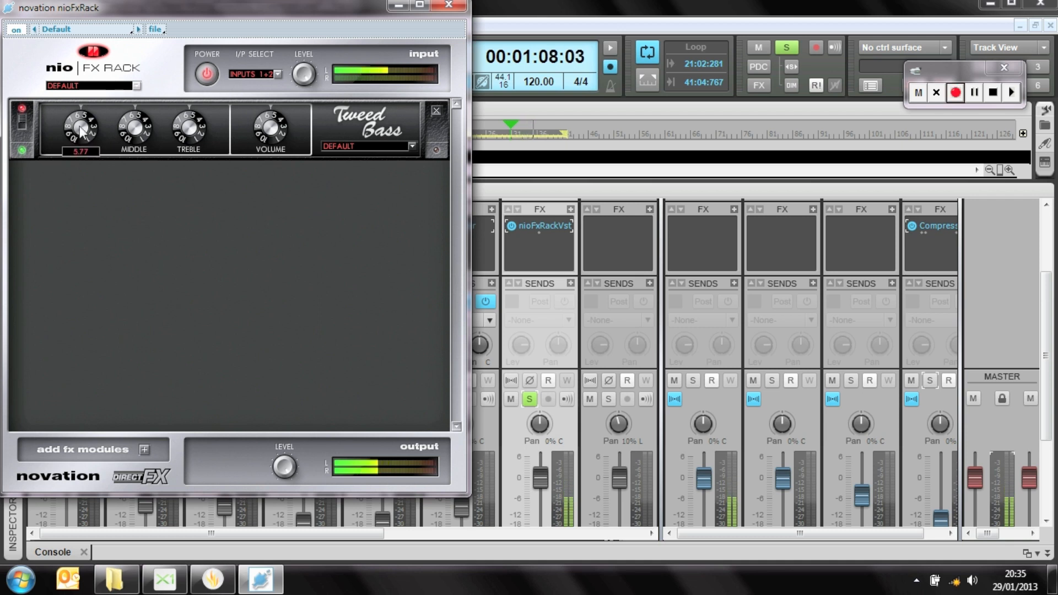
drag(186, 136, 188, 107)
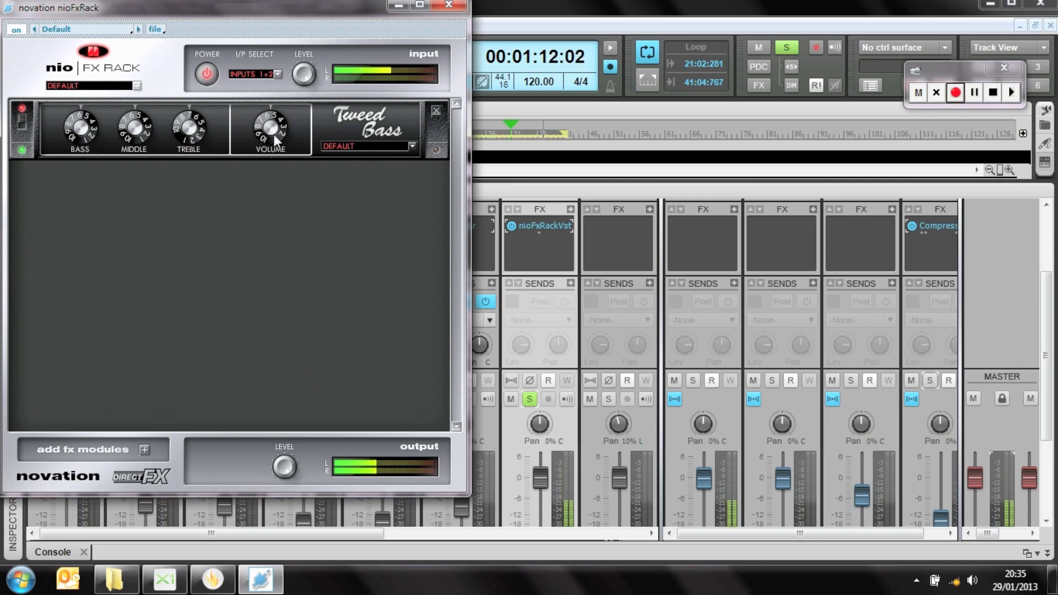
drag(274, 133, 267, 104)
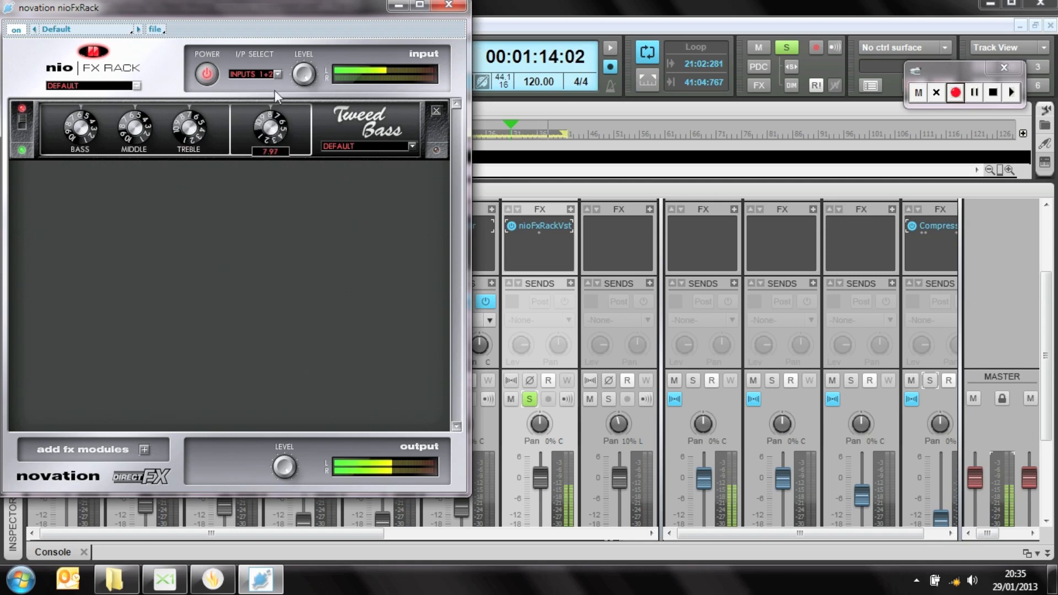
click(448, 7)
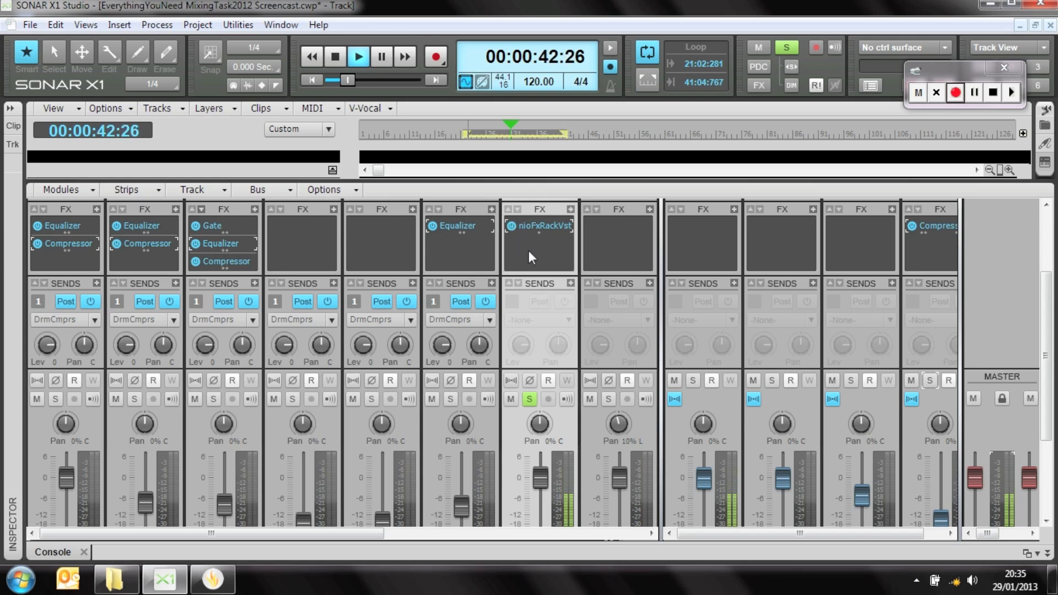
key(space)
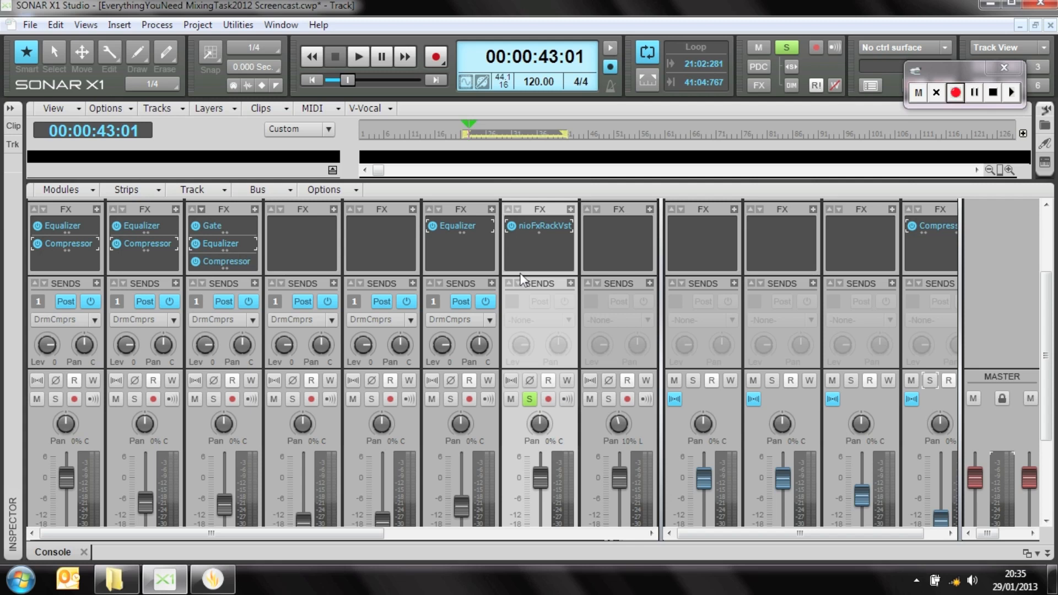
Solo the Kick track alongside the Bass and play both together.
click(53, 397)
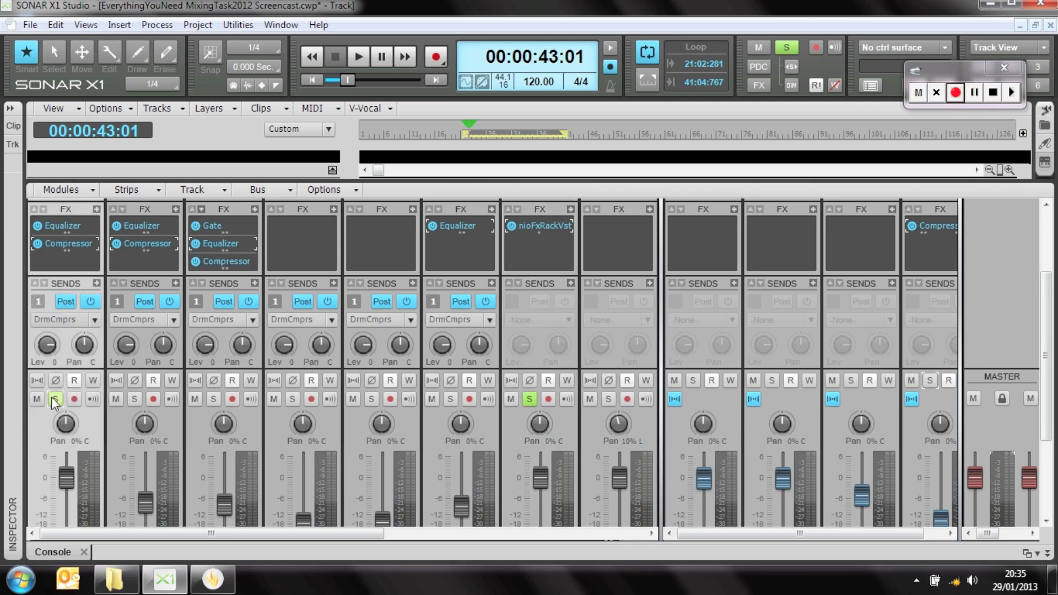
click(366, 60)
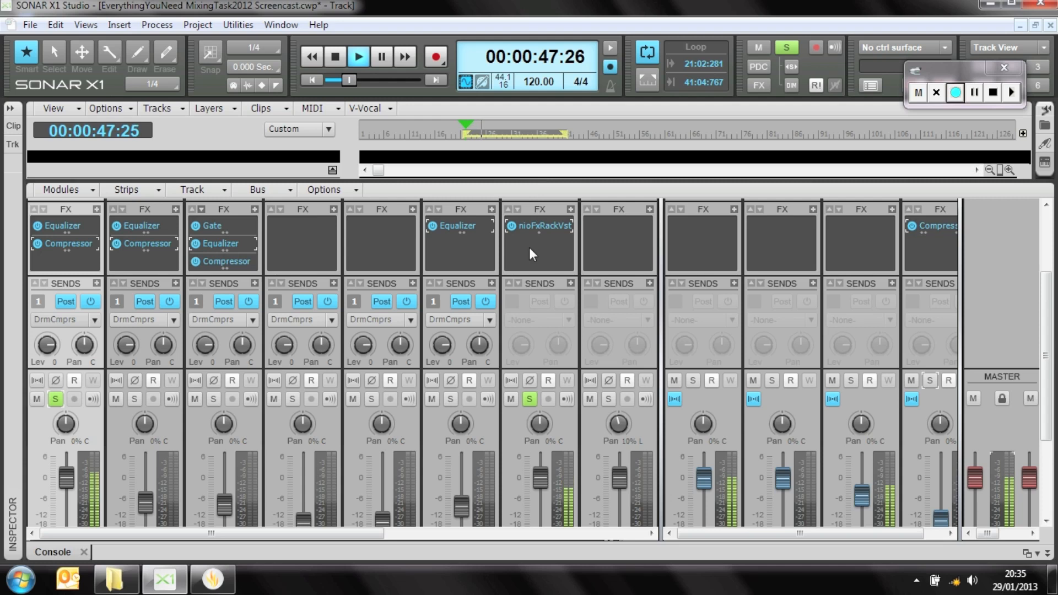
key(space)
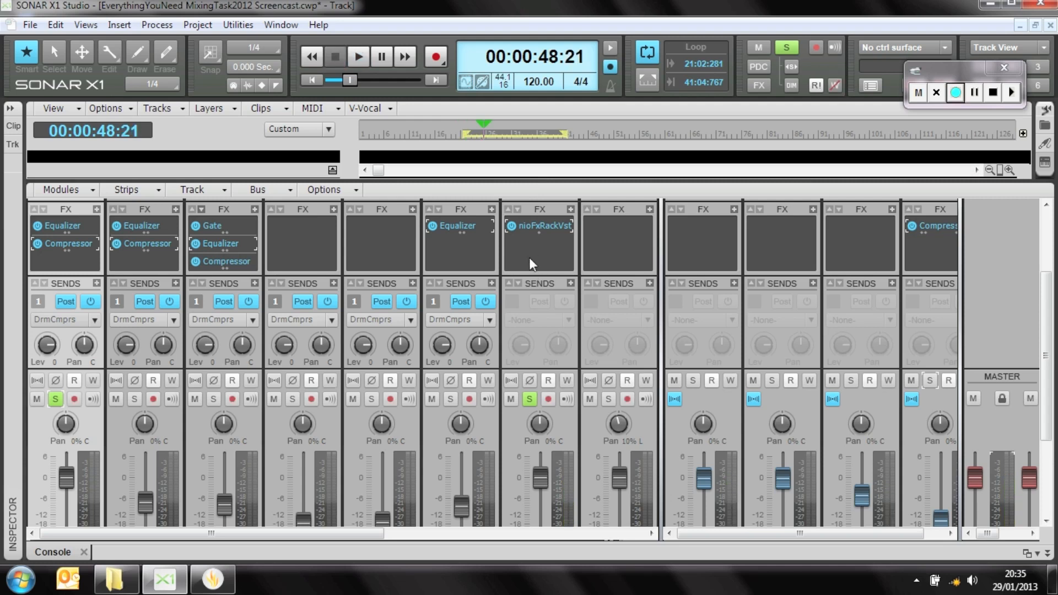
Insert a Sonitus:fx Equalizer after the amp simulator on the Bass track and move its window clear of the channel effects.
right_click(527, 248)
mouse_move(637, 430)
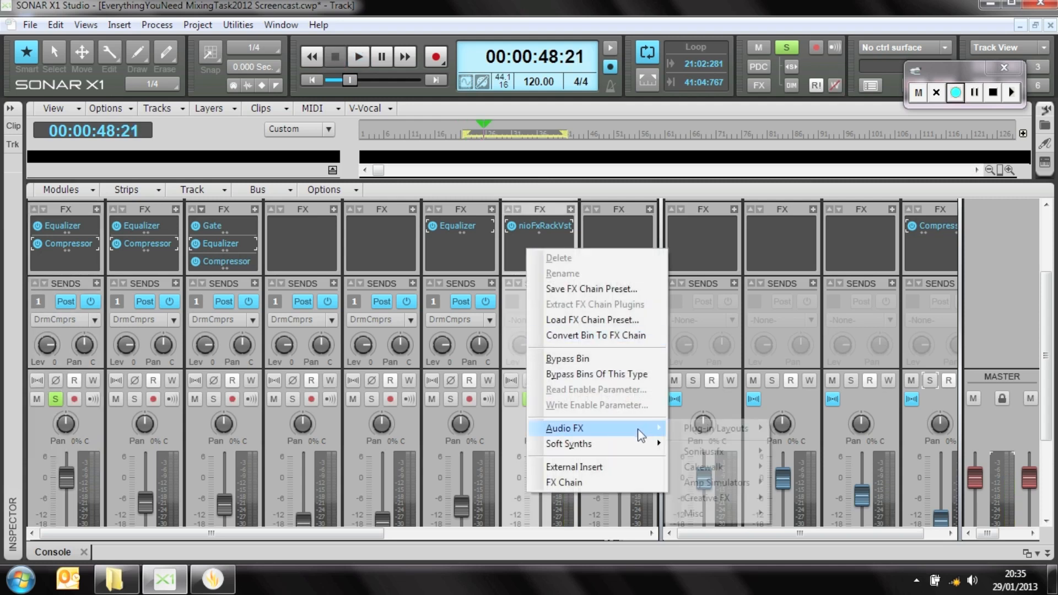
mouse_move(730, 464)
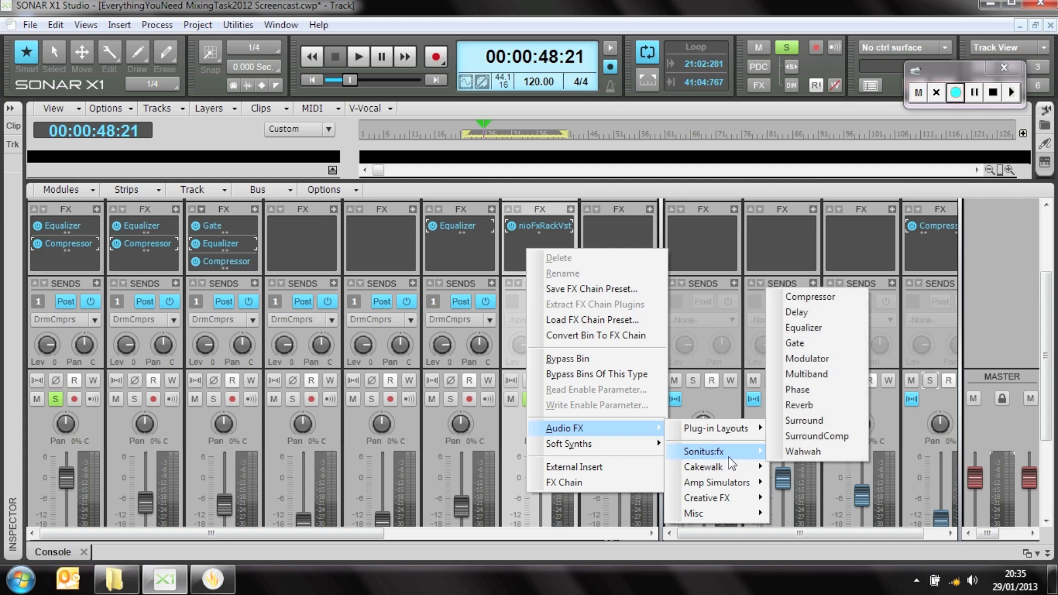
click(824, 332)
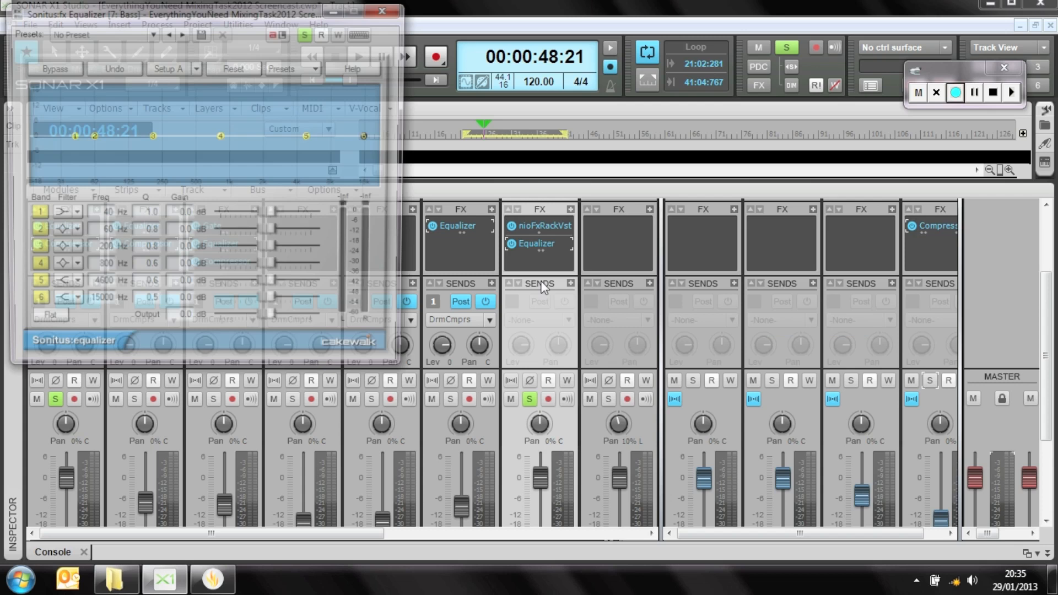
drag(190, 8, 472, 43)
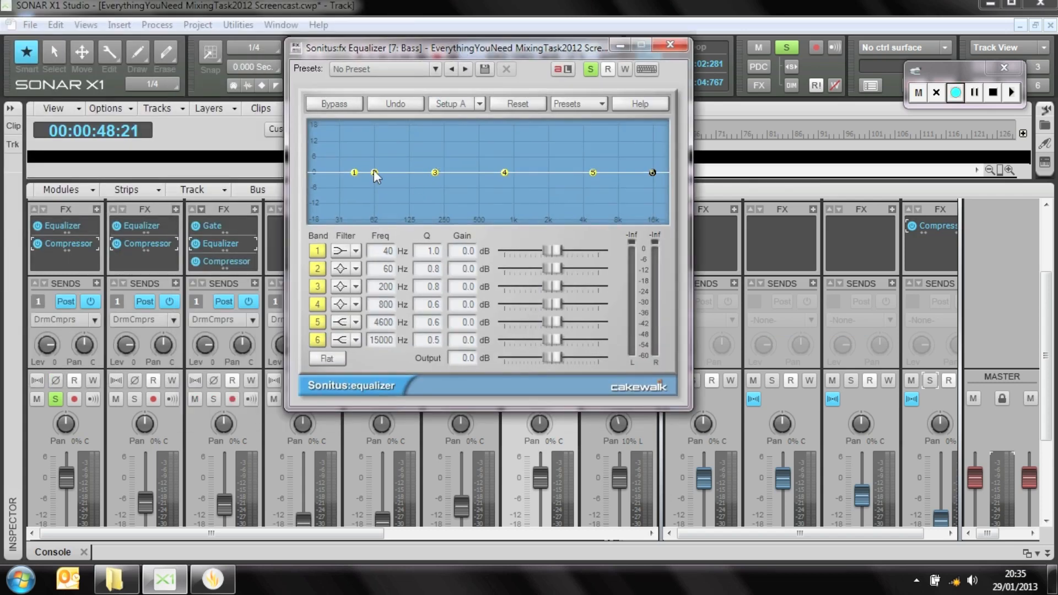
Using the Kick equalizer's boost as reference, set band 2 of the Bass equalizer to 75 Hz, Q 7.8 and gain -12.3 dB.
drag(375, 171, 386, 172)
double_click(67, 226)
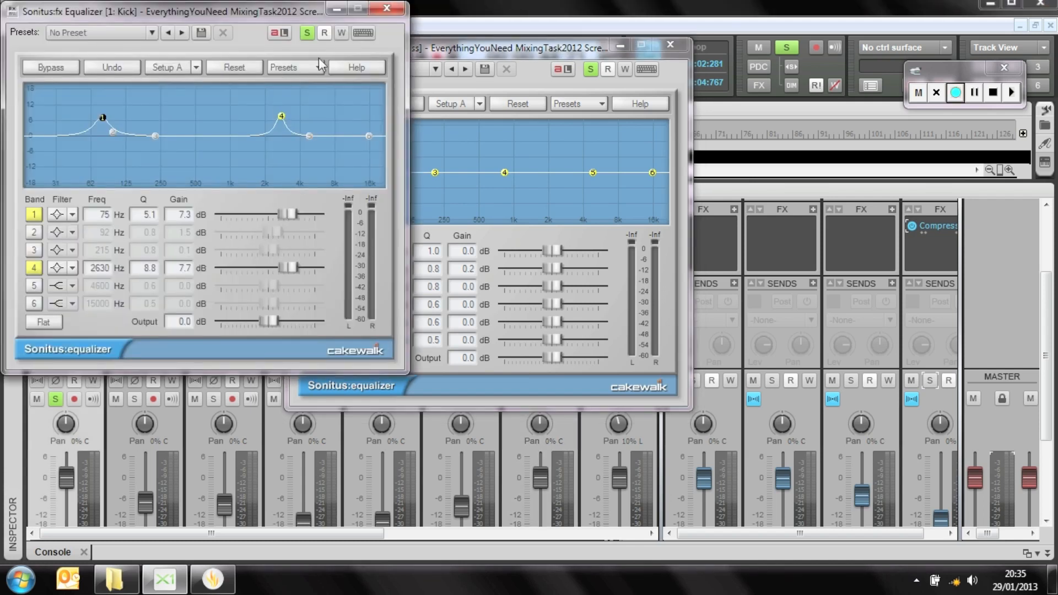
click(390, 9)
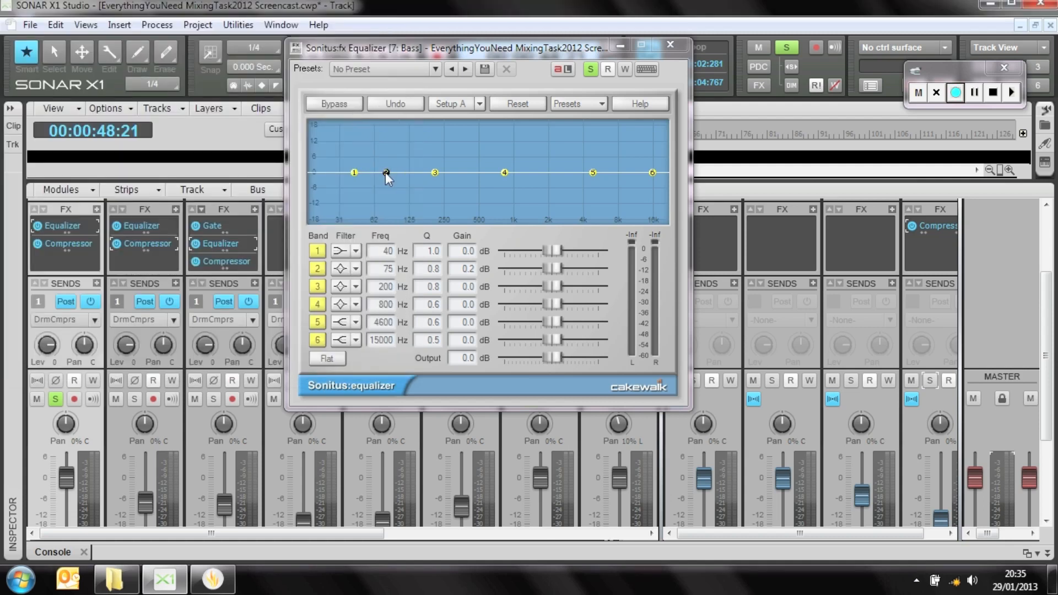
drag(386, 172, 386, 192)
drag(433, 267, 386, 204)
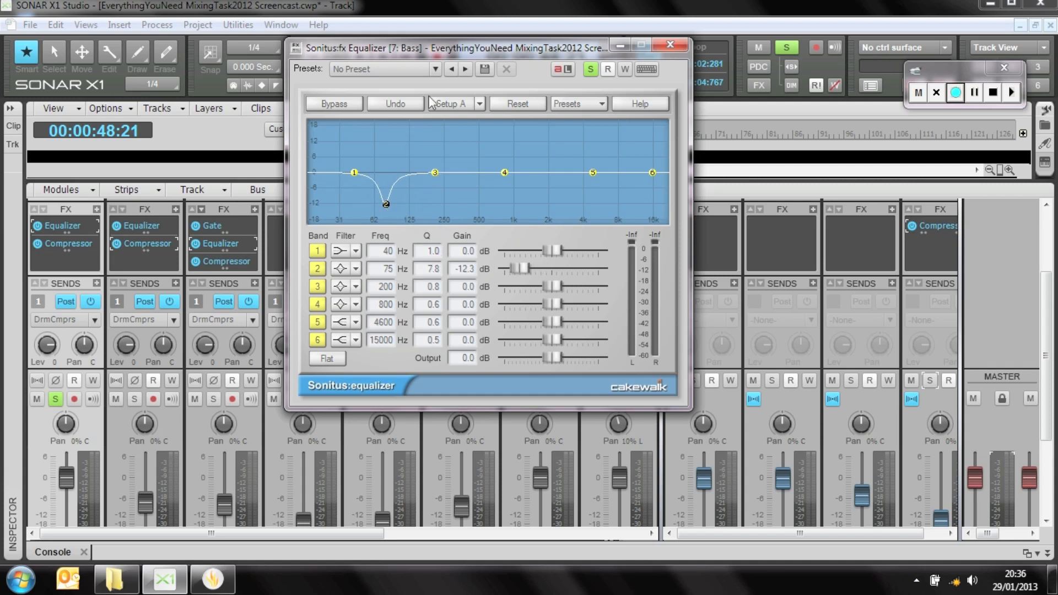
Play the kick and bass, compare the sound with the Bass equalizer bypassed and active, and close the equalizer.
key(space)
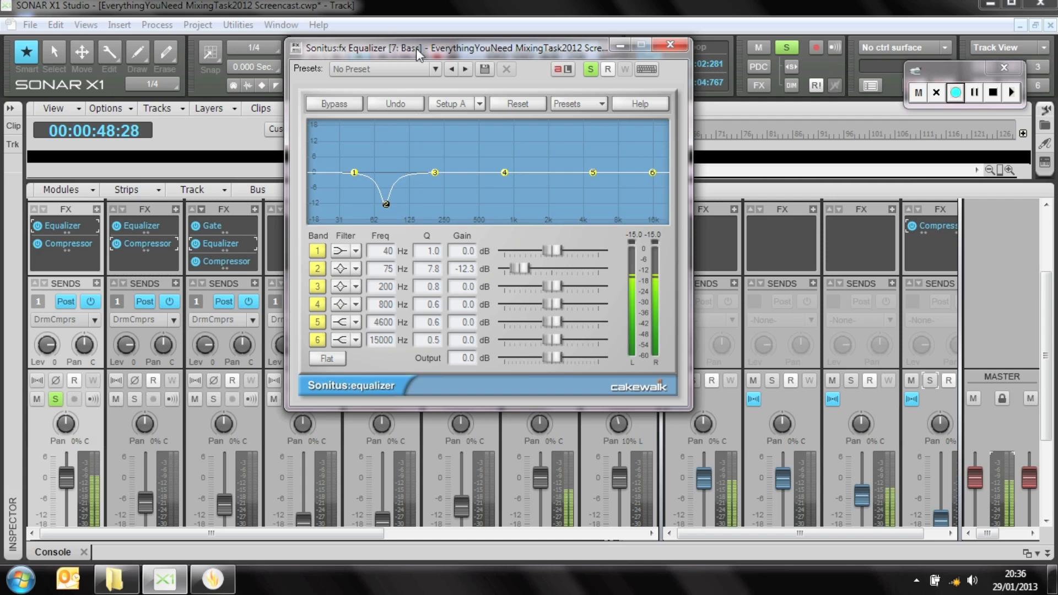
click(341, 105)
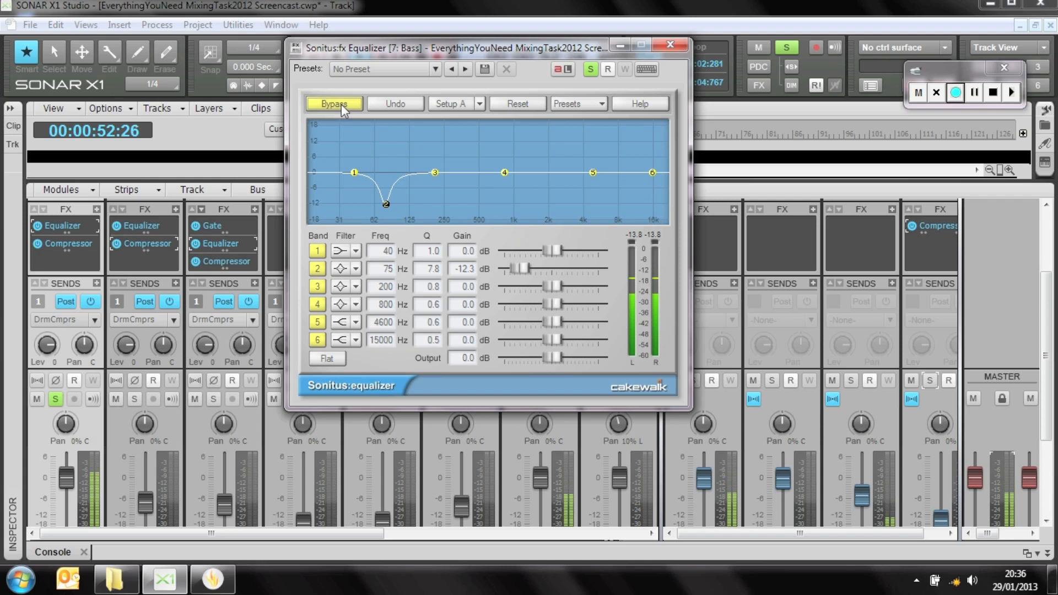
click(341, 104)
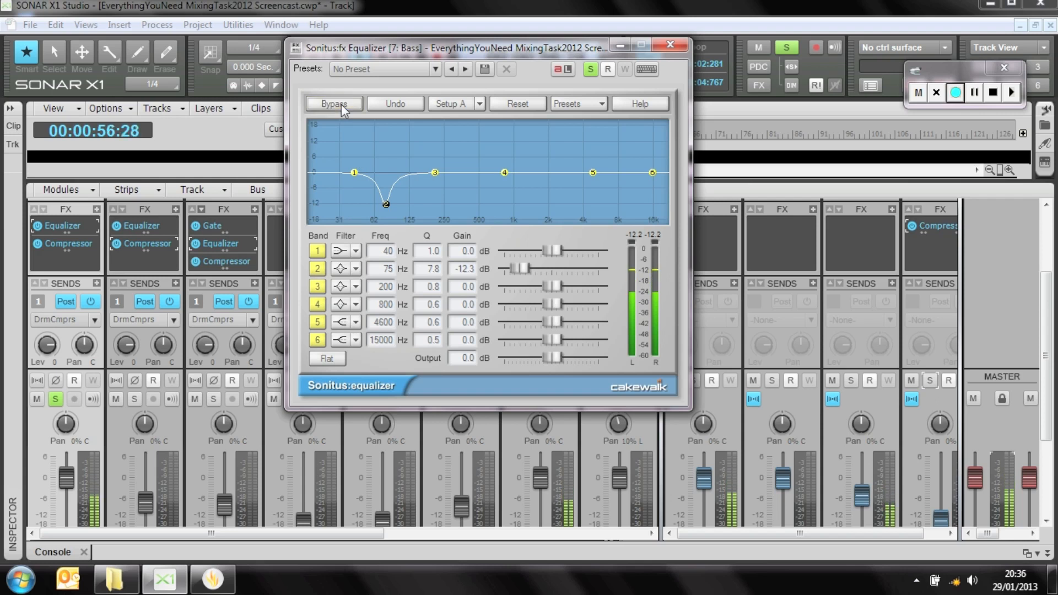
click(657, 45)
key(space)
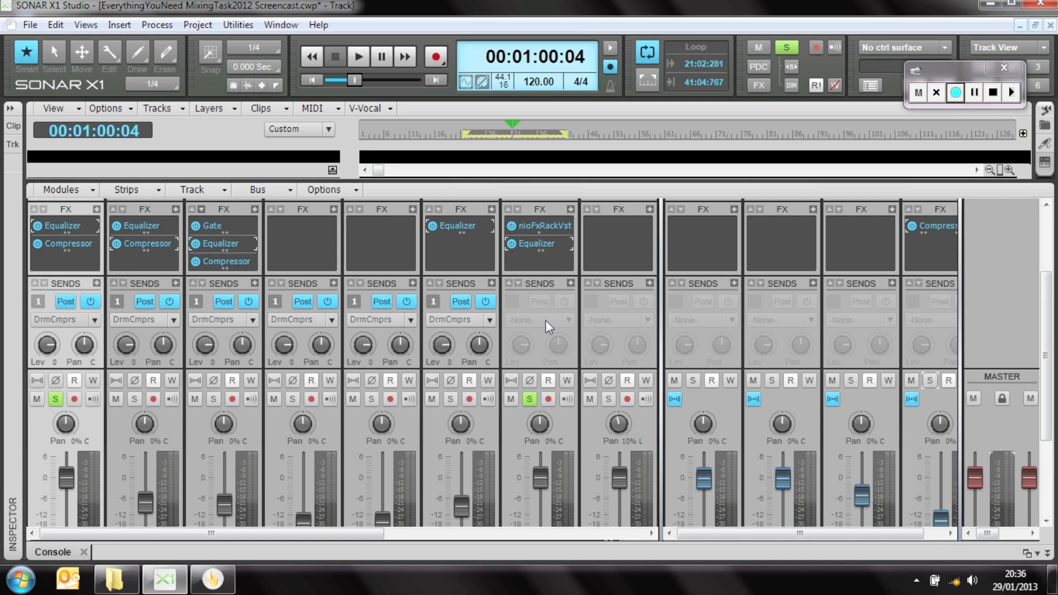
Lower the Bass fader slightly and also solo the Snare, Snare Gated, LTom, RTom and OH tracks.
drag(540, 471, 540, 480)
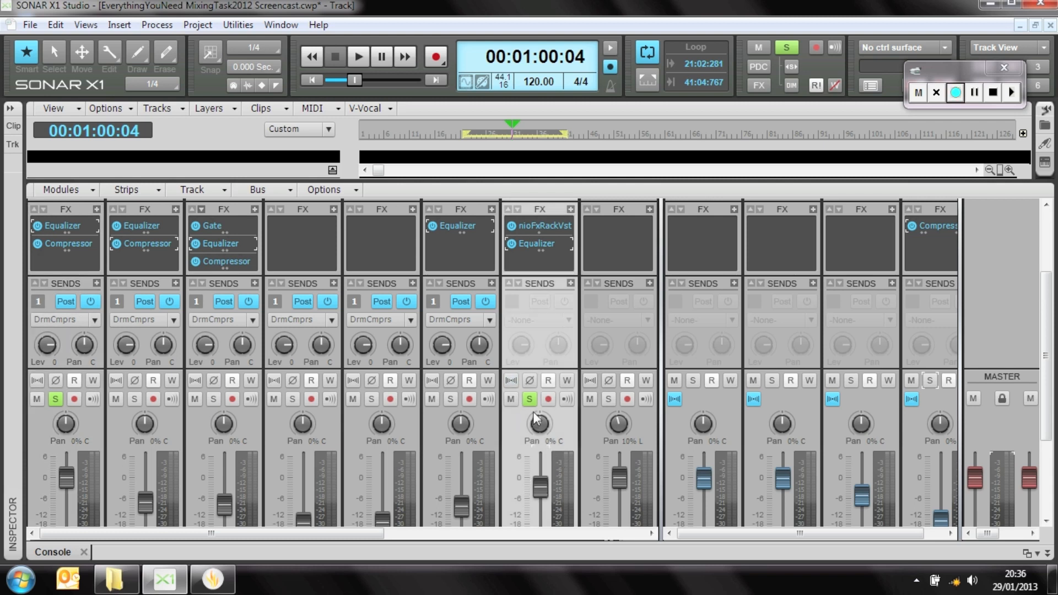
click(134, 398)
click(213, 398)
click(292, 398)
click(372, 398)
click(450, 398)
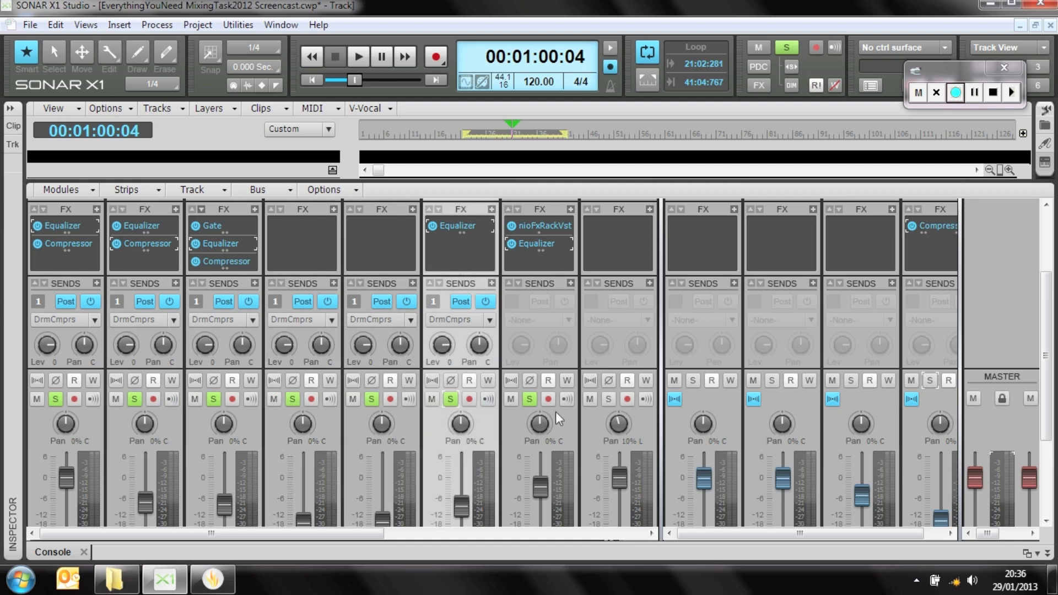
Play the soloed drums and bass, raise the Bass fader to about -1.9 dB, and stop playback.
key(space)
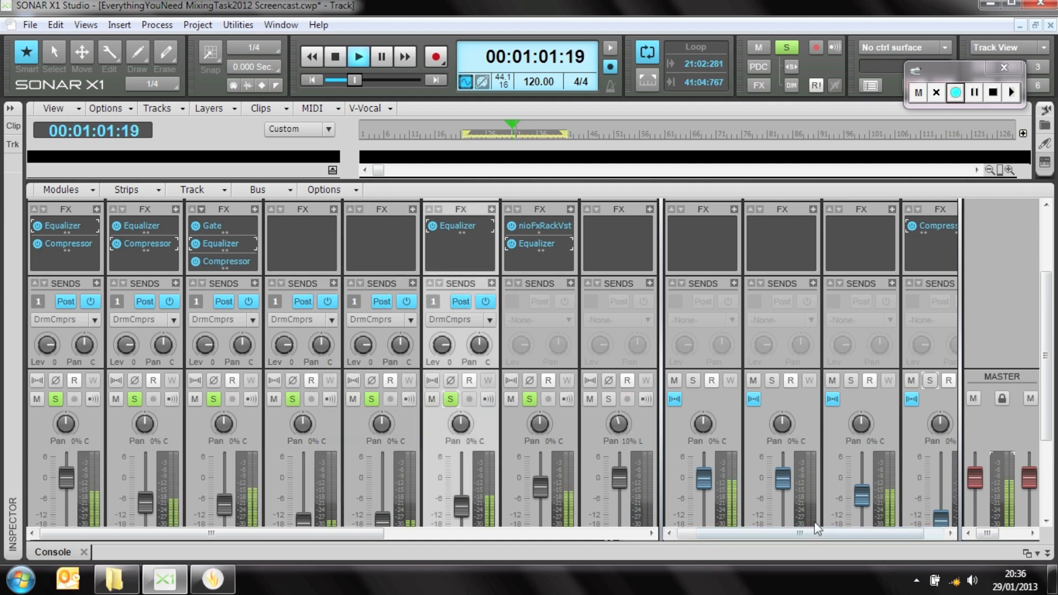
drag(1045, 355, 1056, 424)
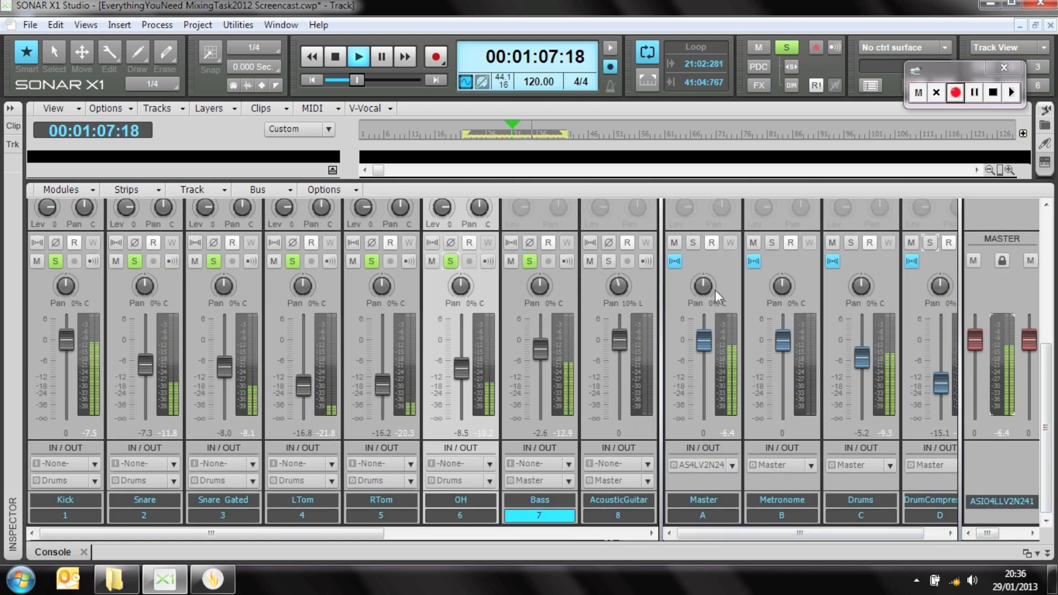
drag(539, 348, 539, 340)
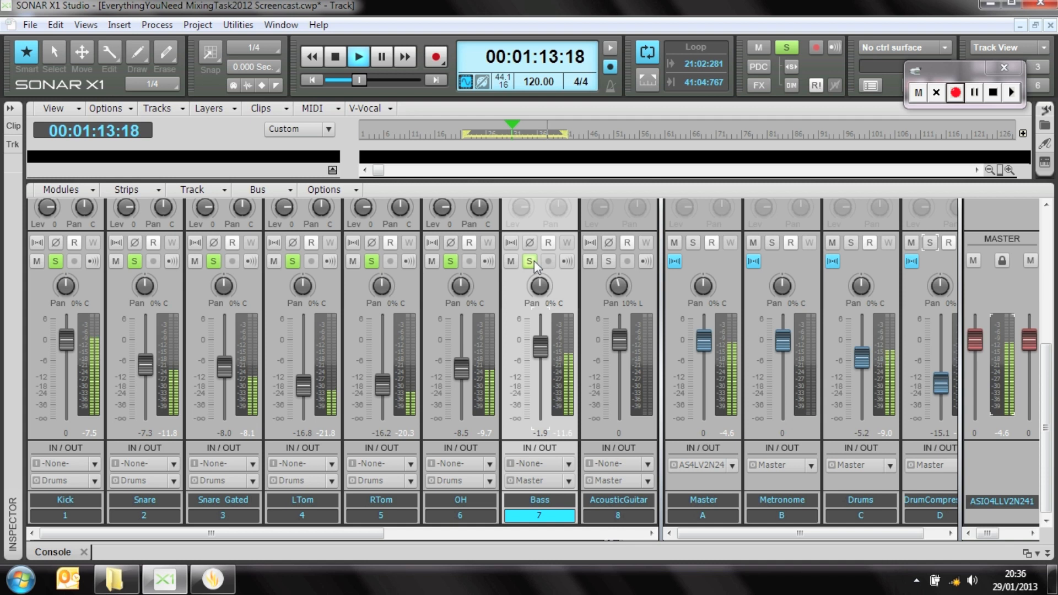
key(space)
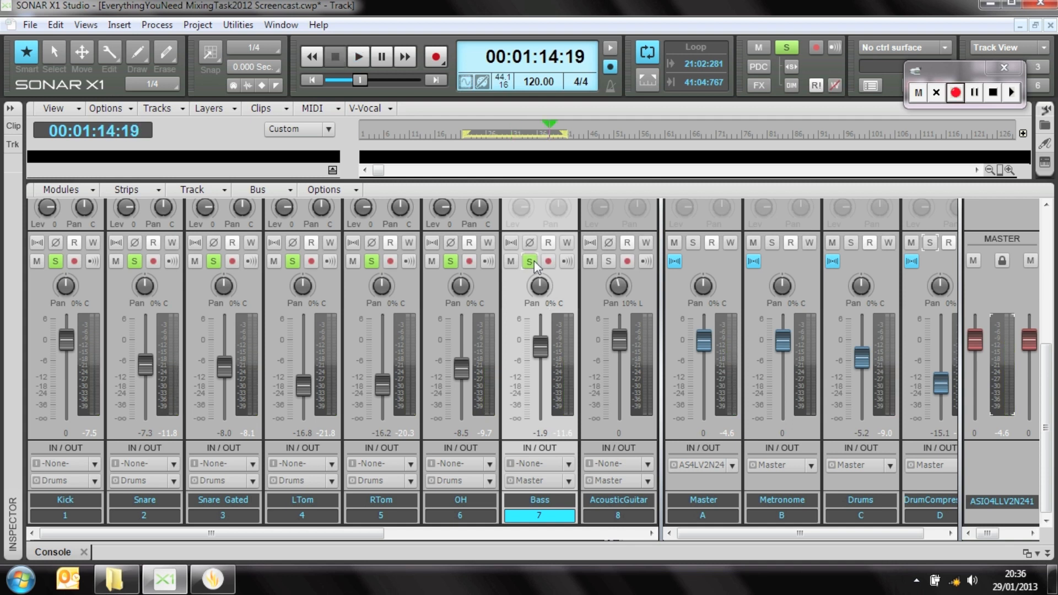
Remove the solo from the Bass, OH, RTom, LTom, Snare Gated, Snare and Kick tracks.
click(450, 262)
click(372, 263)
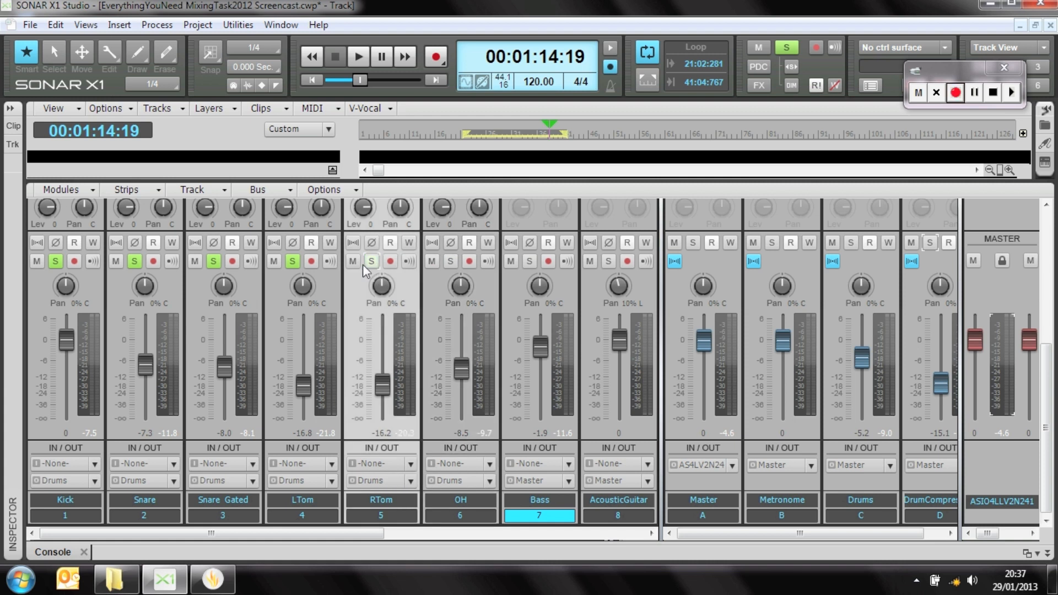
click(293, 261)
click(214, 261)
click(134, 260)
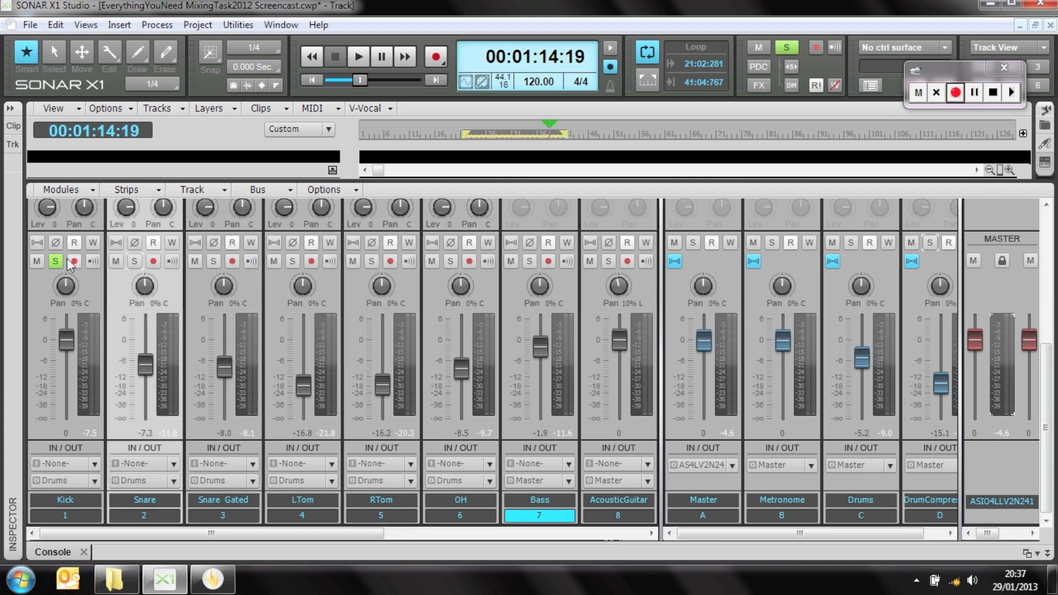
click(59, 261)
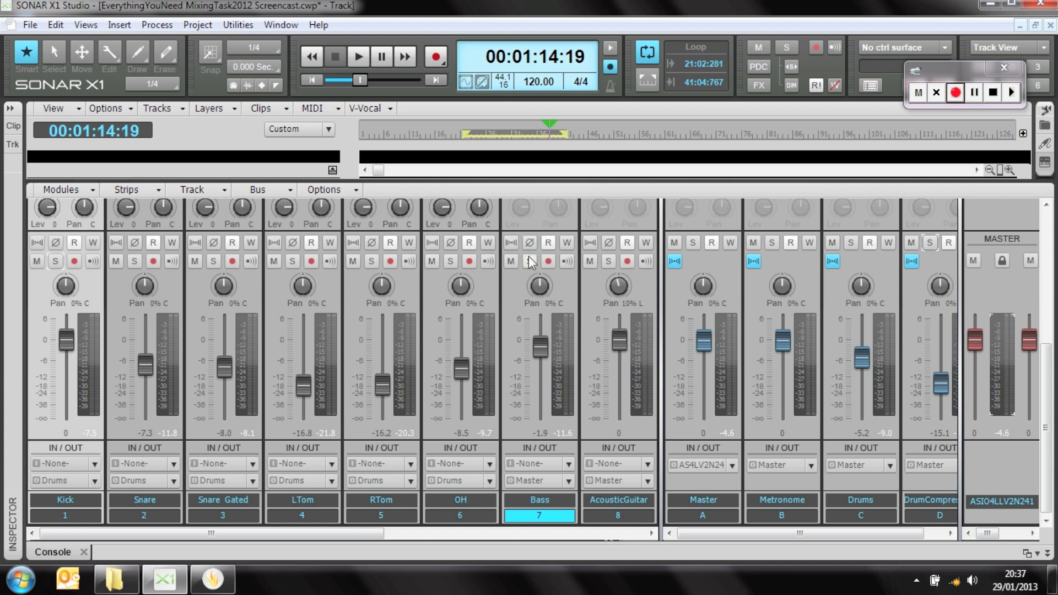
Solo the AcousticGuitar track and enlarge the track view to show the clips, with loop playback switched on.
click(648, 53)
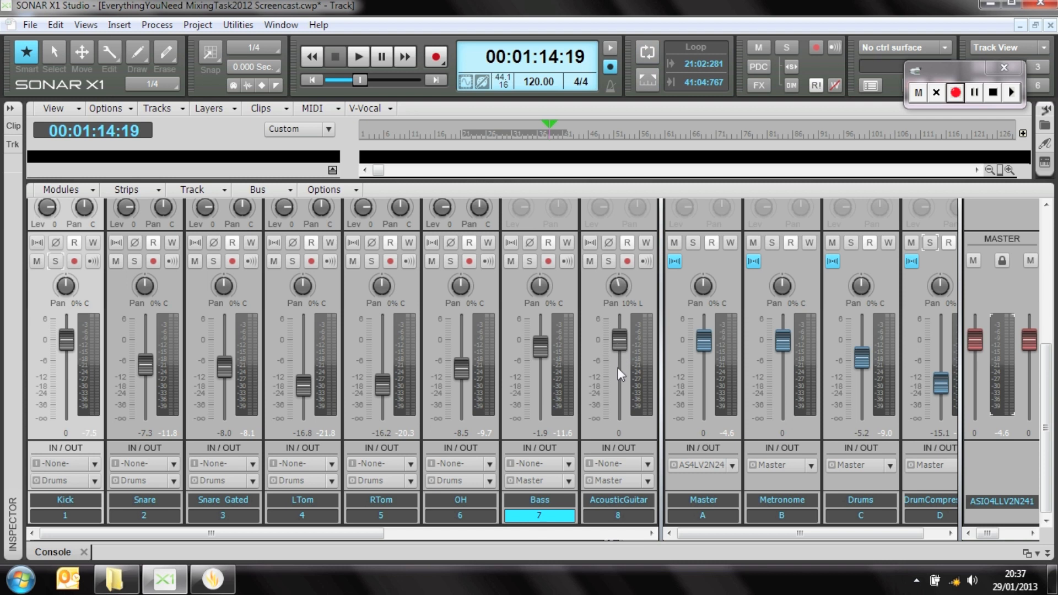
click(612, 260)
drag(599, 180, 615, 356)
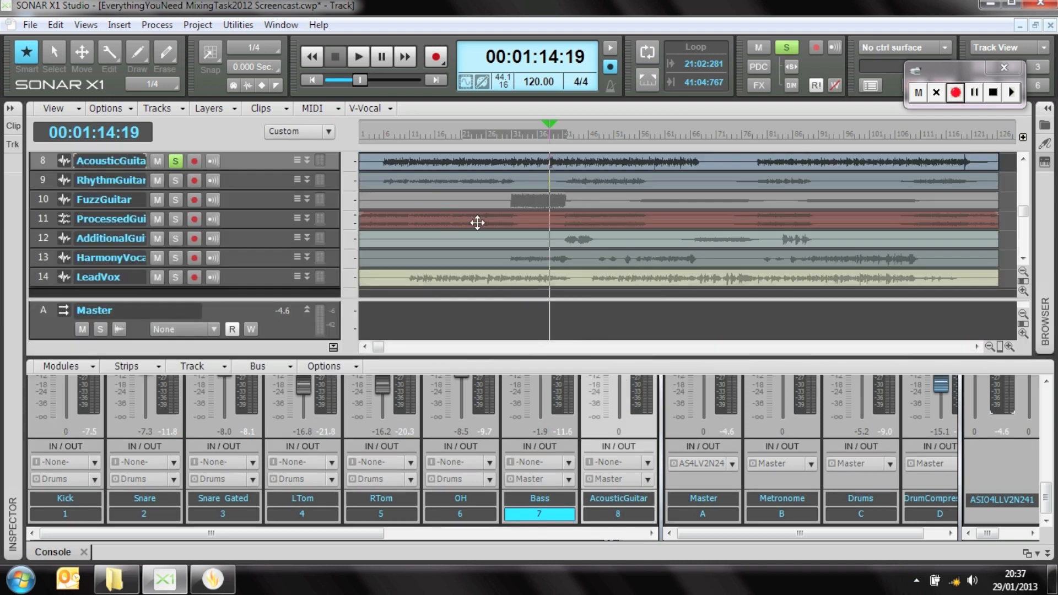
click(647, 53)
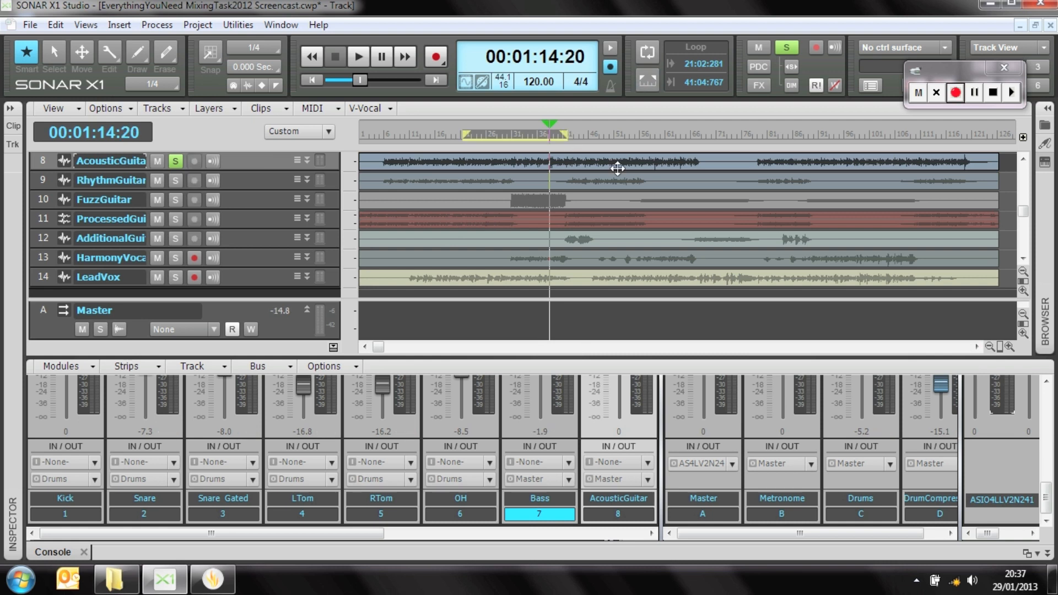
Play the soloed acoustic guitar over the loop, enlarge the console to expose the effects bins, and stop playback.
key(space)
drag(647, 357, 634, 211)
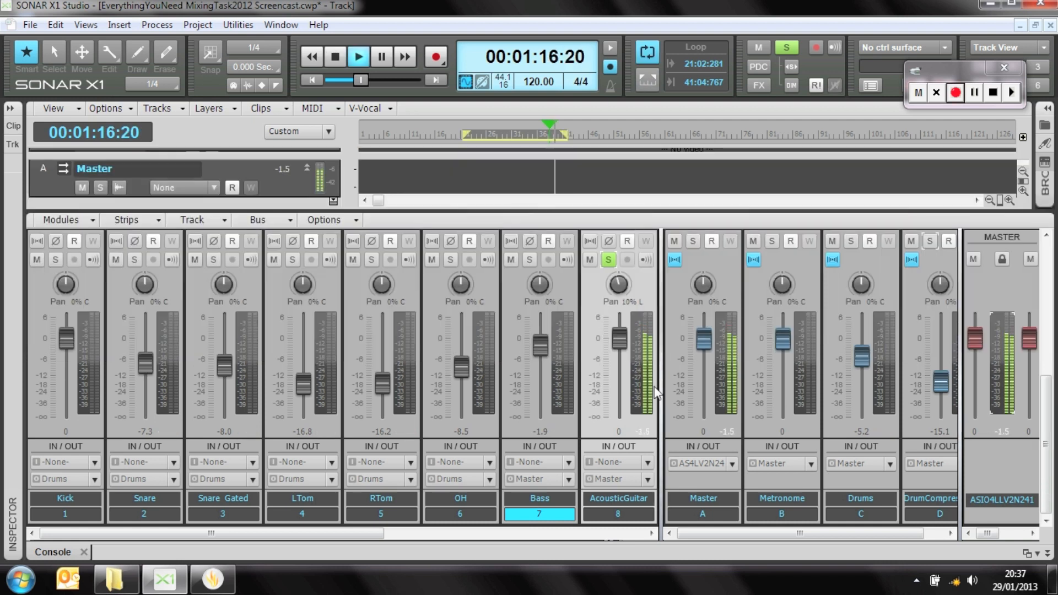
scroll(644, 385, up, 2)
scroll(642, 383, up, 2)
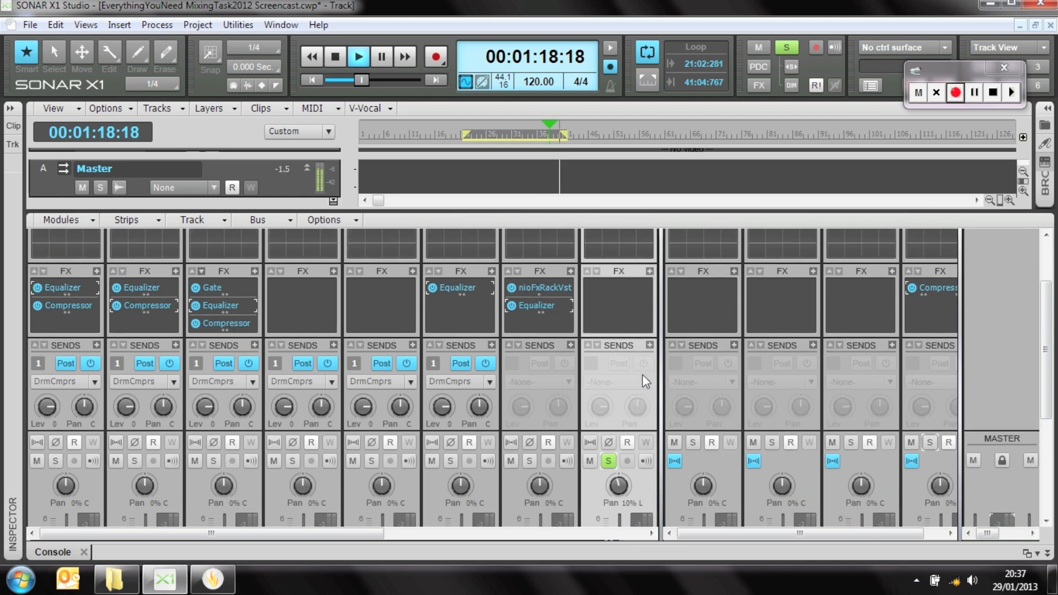
scroll(643, 372, down, 5)
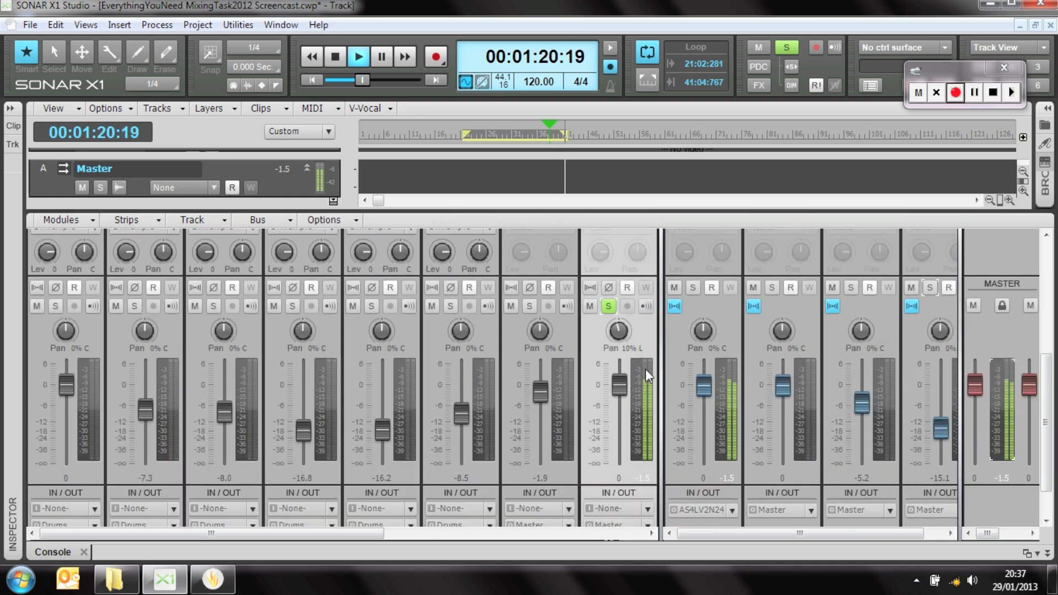
scroll(647, 372, up, 5)
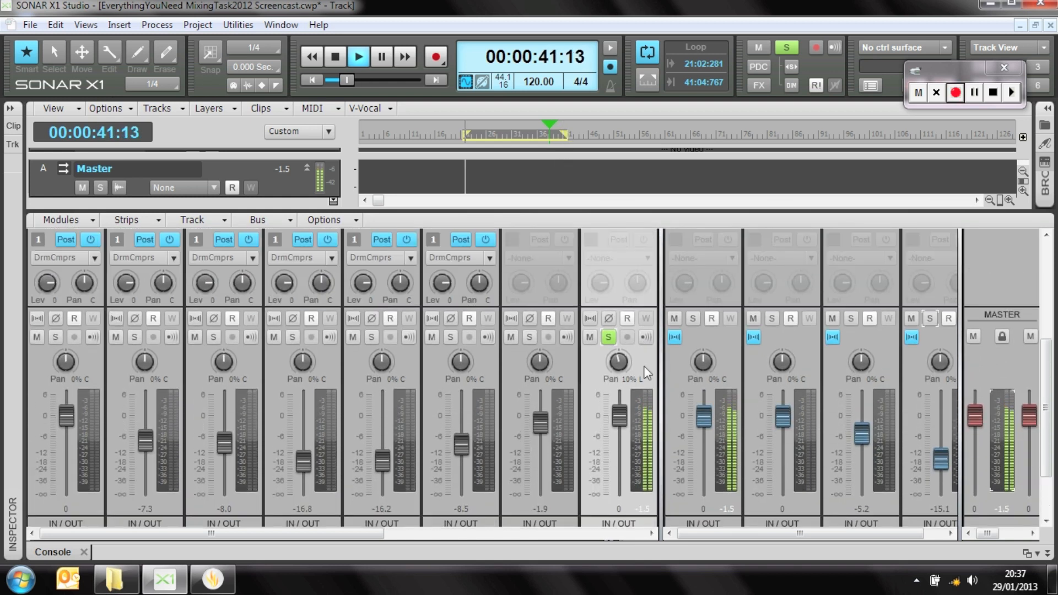
scroll(642, 356, up, 2)
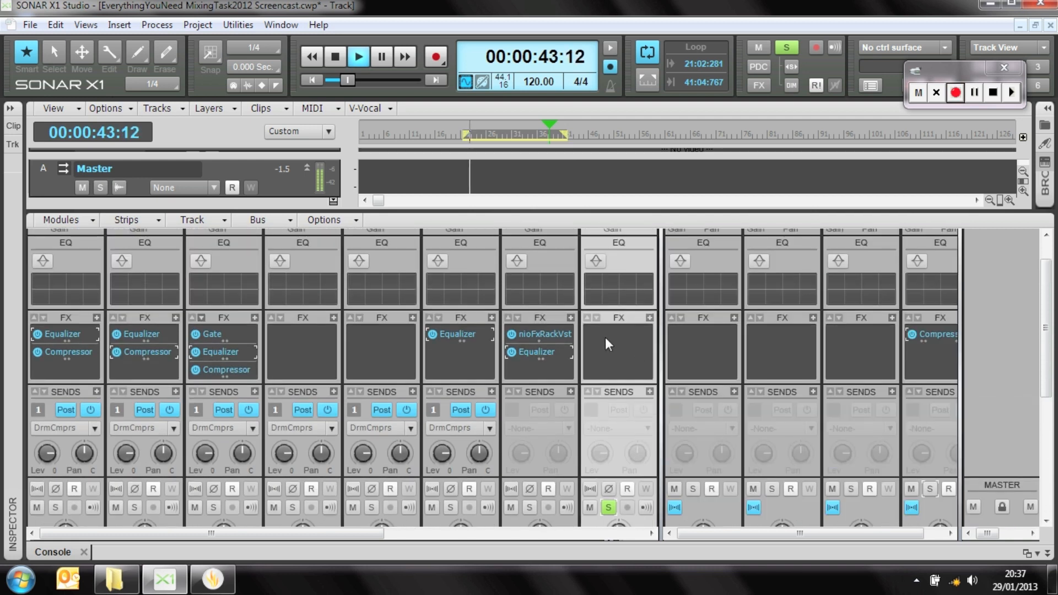
key(space)
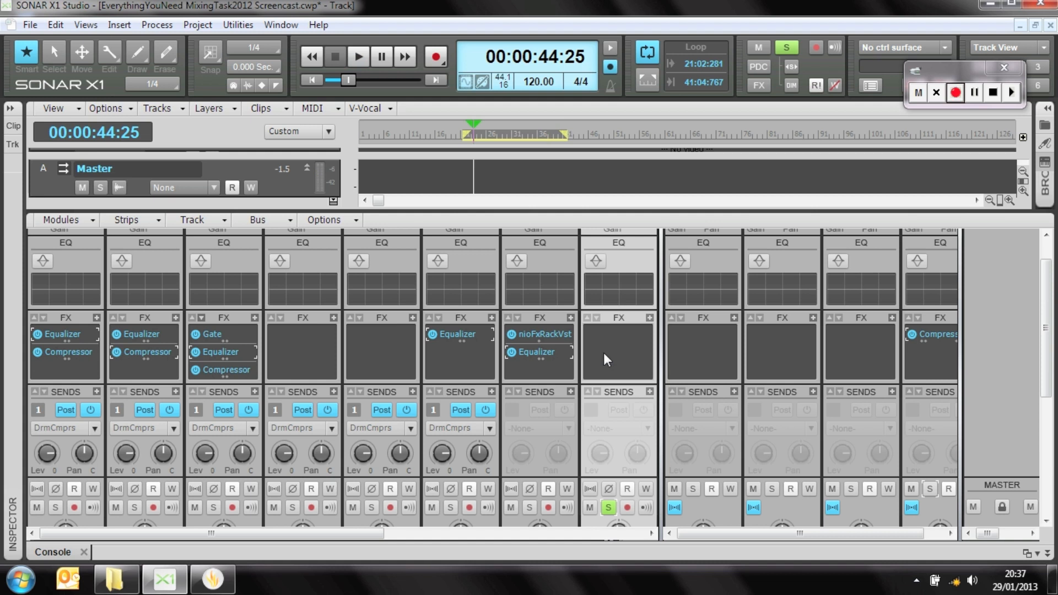
Insert a Sonitus:fx Equalizer in the effects bin of the AcousticGuitar track.
right_click(597, 346)
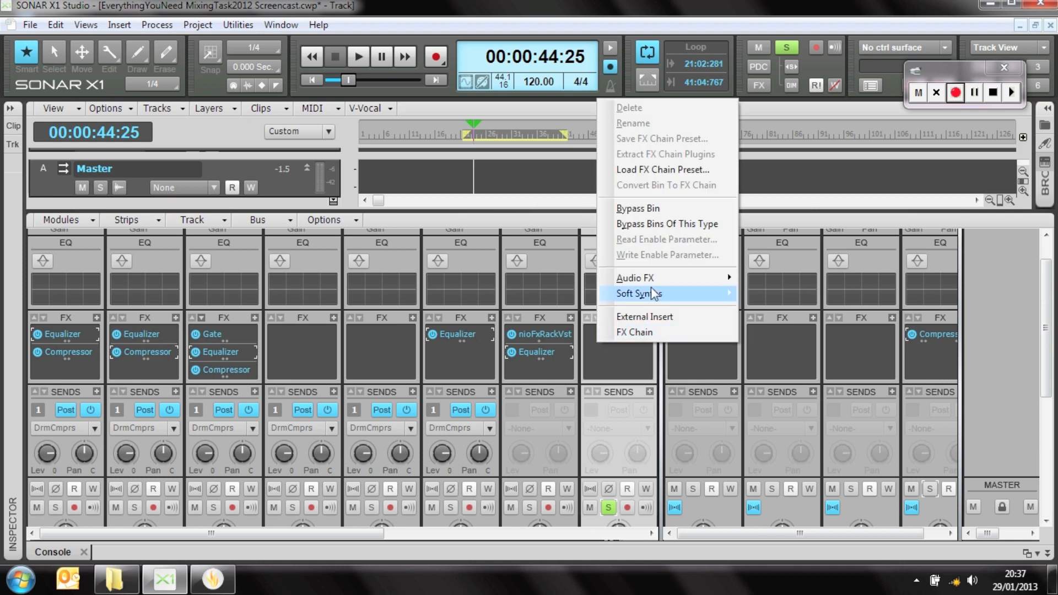
click(615, 358)
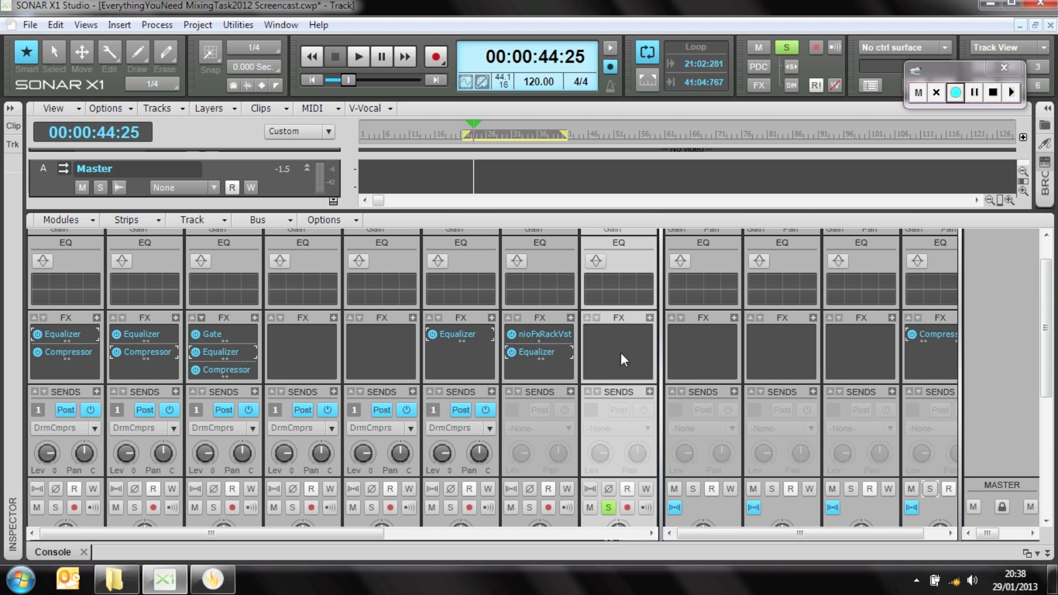
right_click(621, 354)
mouse_move(704, 286)
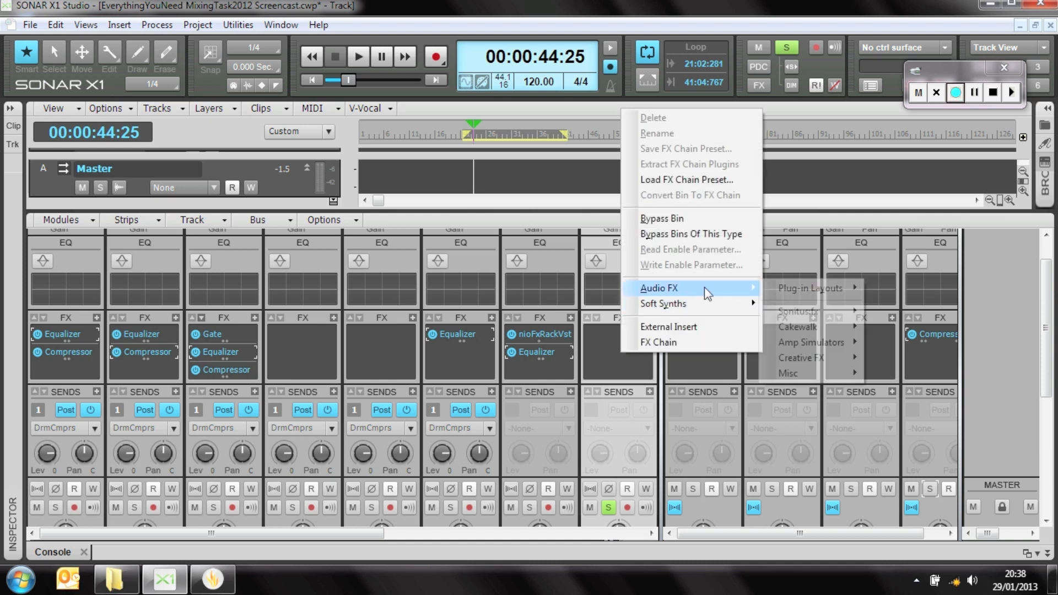
mouse_move(821, 311)
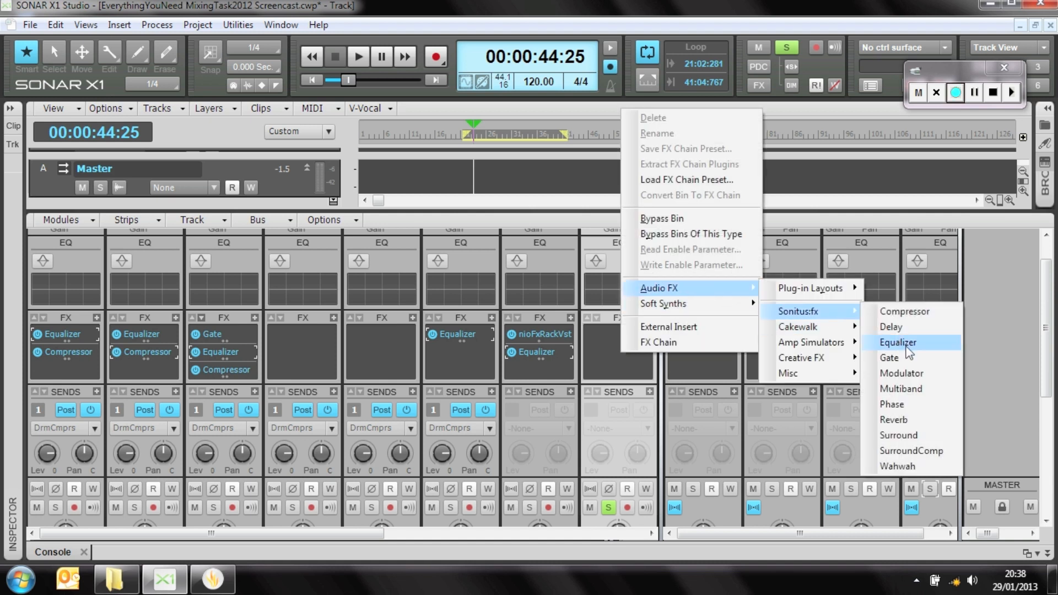
click(906, 344)
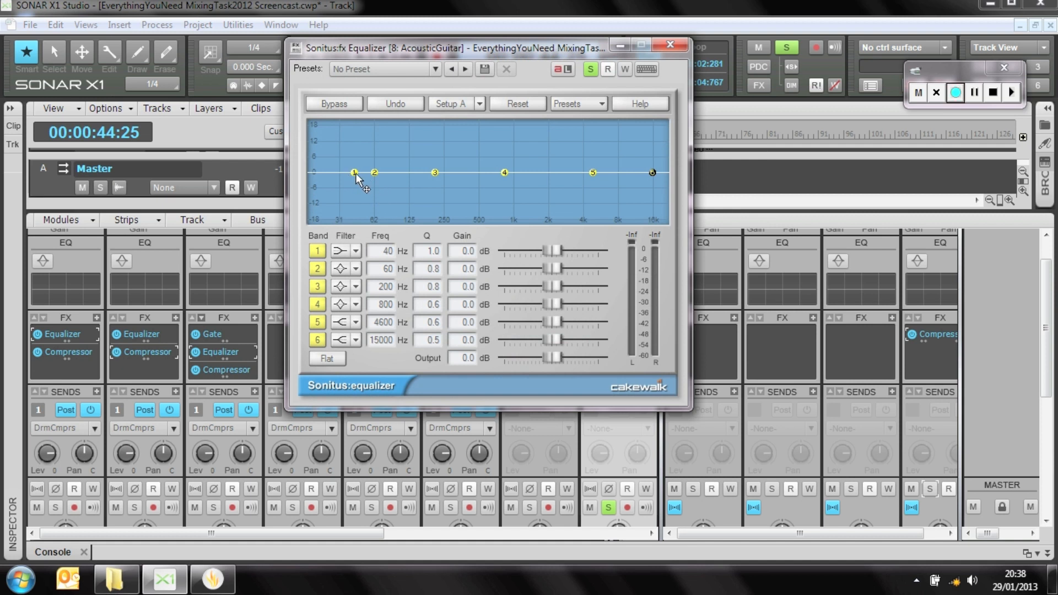
Move band 1 of the AcousticGuitar equalizer to about 165 Hz and -10.8 dB, and try the Highpass filter on it.
drag(356, 172, 426, 200)
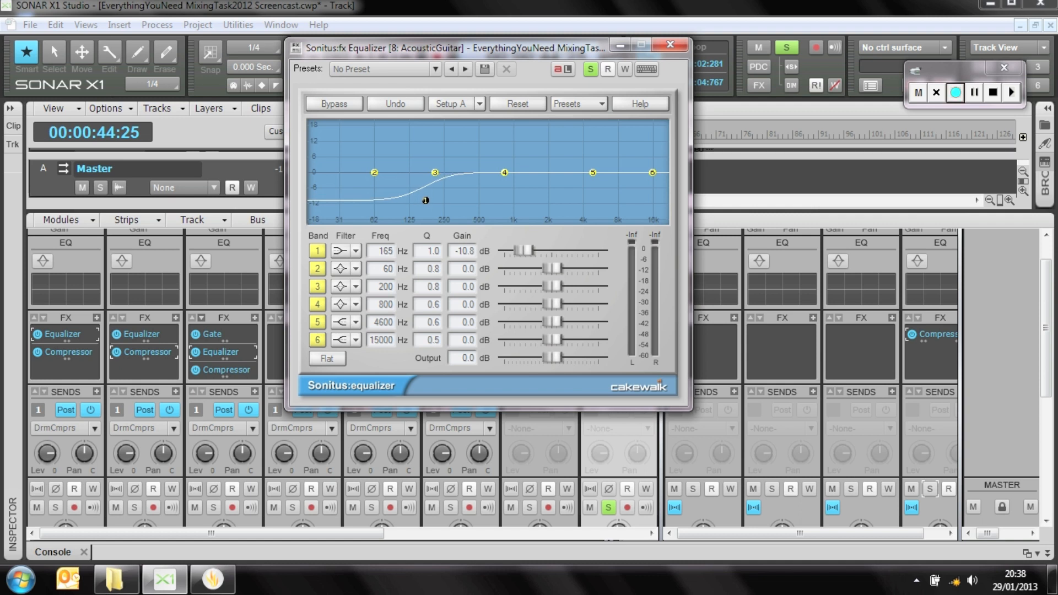
click(356, 340)
click(355, 250)
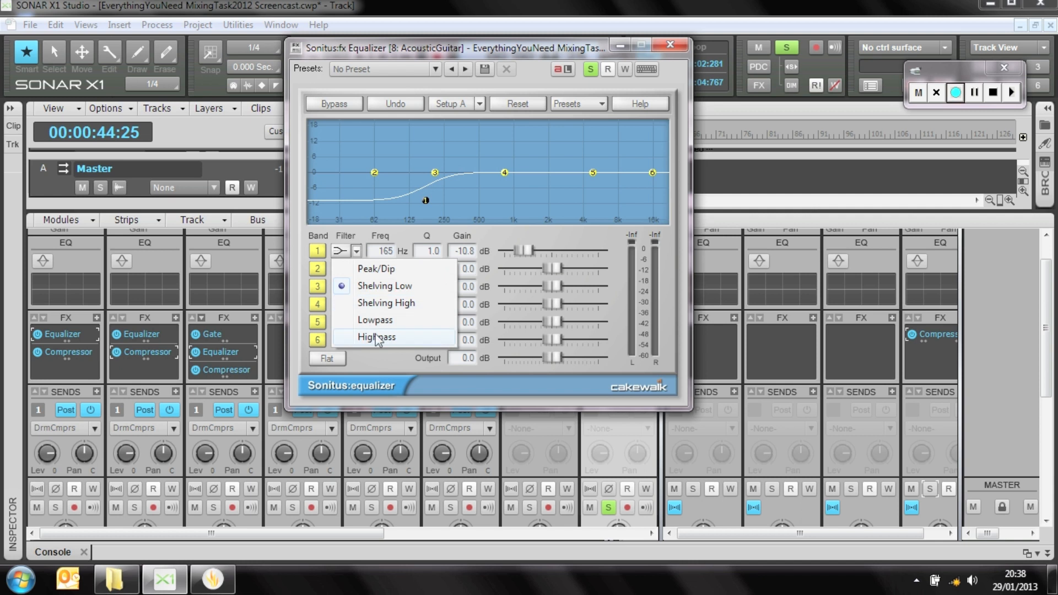
click(378, 336)
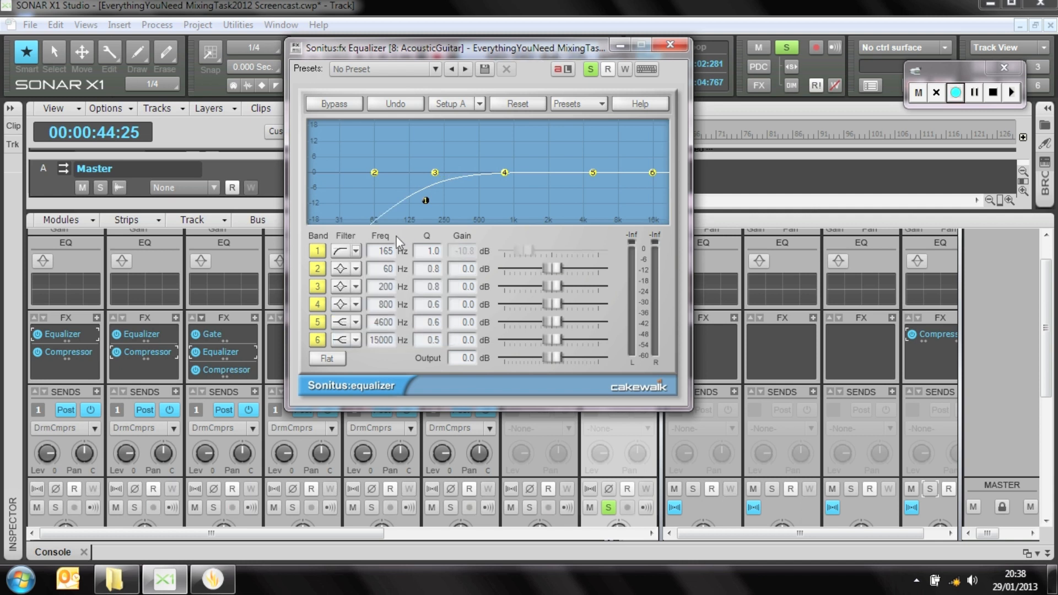
Set band 1 of the AcousticGuitar equalizer to Shelving Low at about 175 Hz with a gain of about -10.4 dB.
click(358, 251)
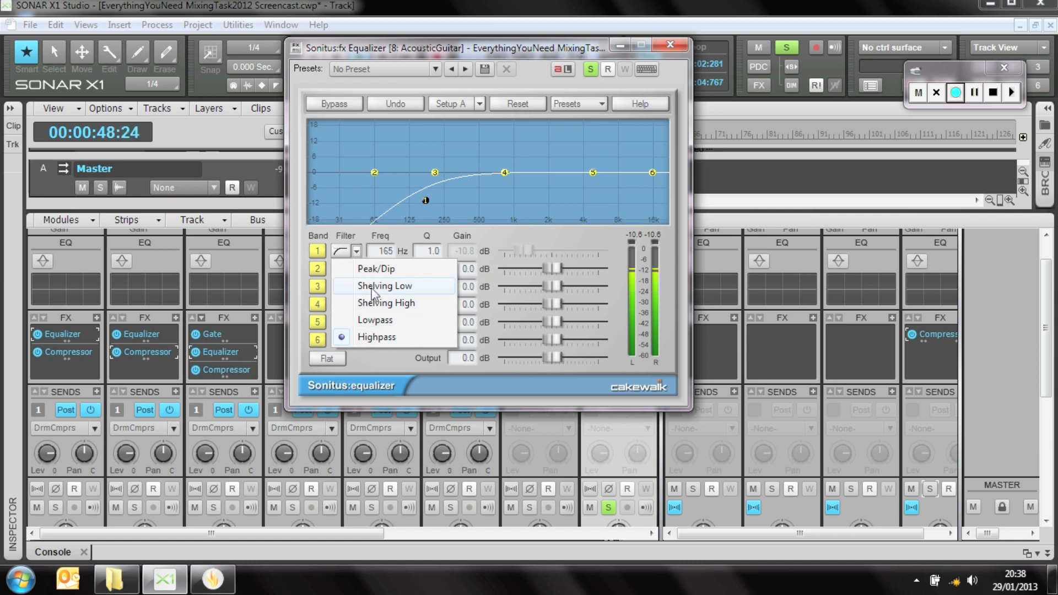
click(380, 286)
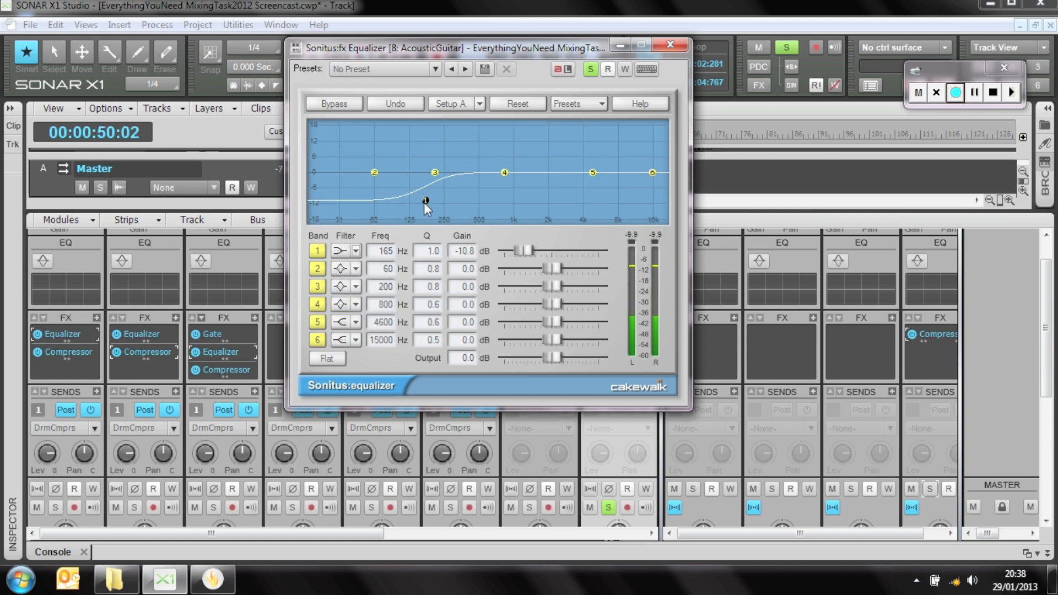
drag(424, 202, 447, 200)
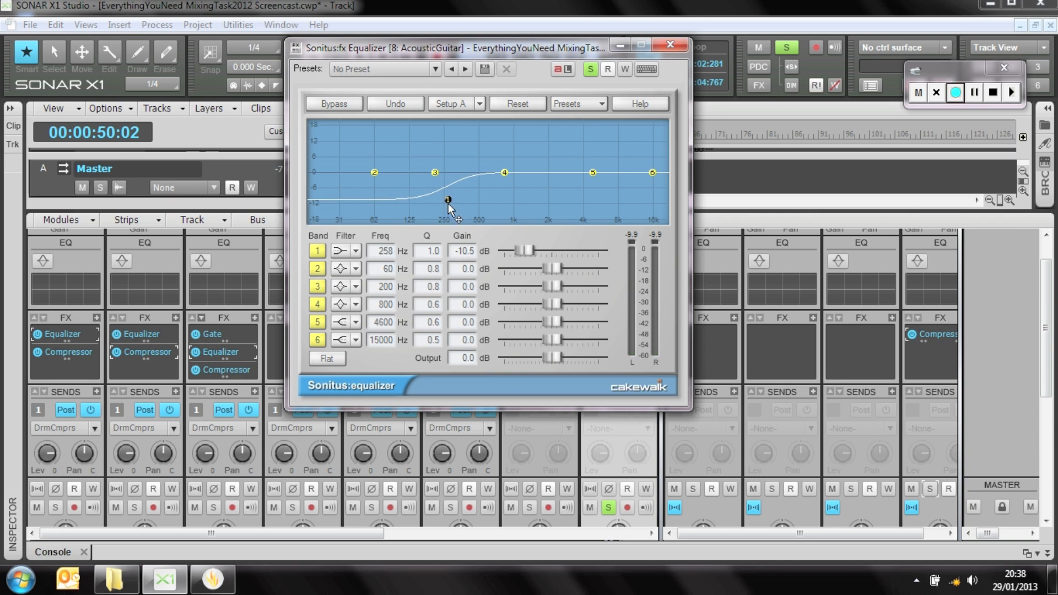
drag(448, 203, 429, 200)
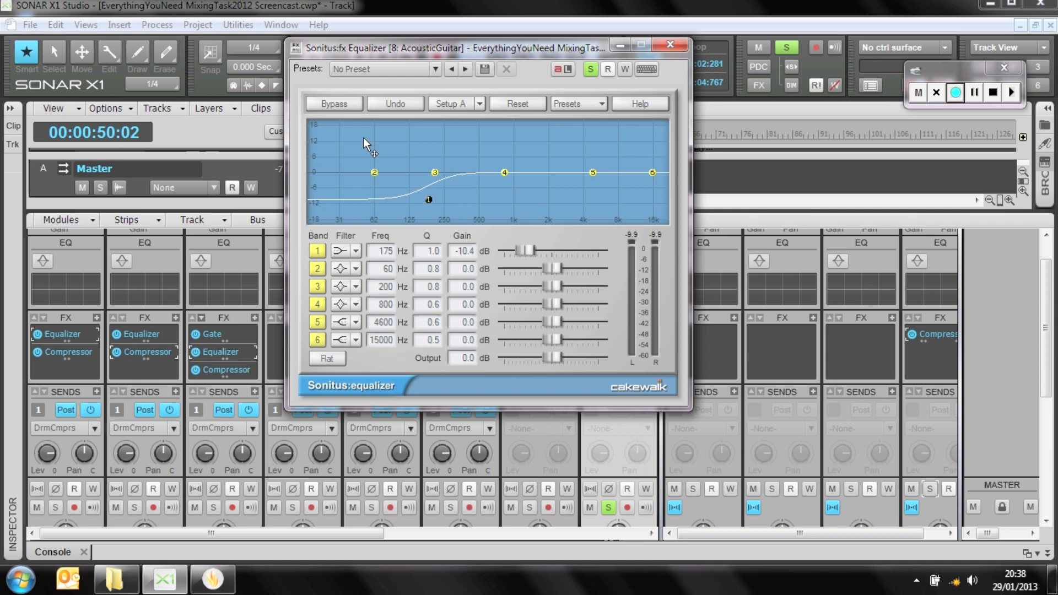
Play the acoustic guitar and compare its sound with the equalizer bypassed and active.
key(space)
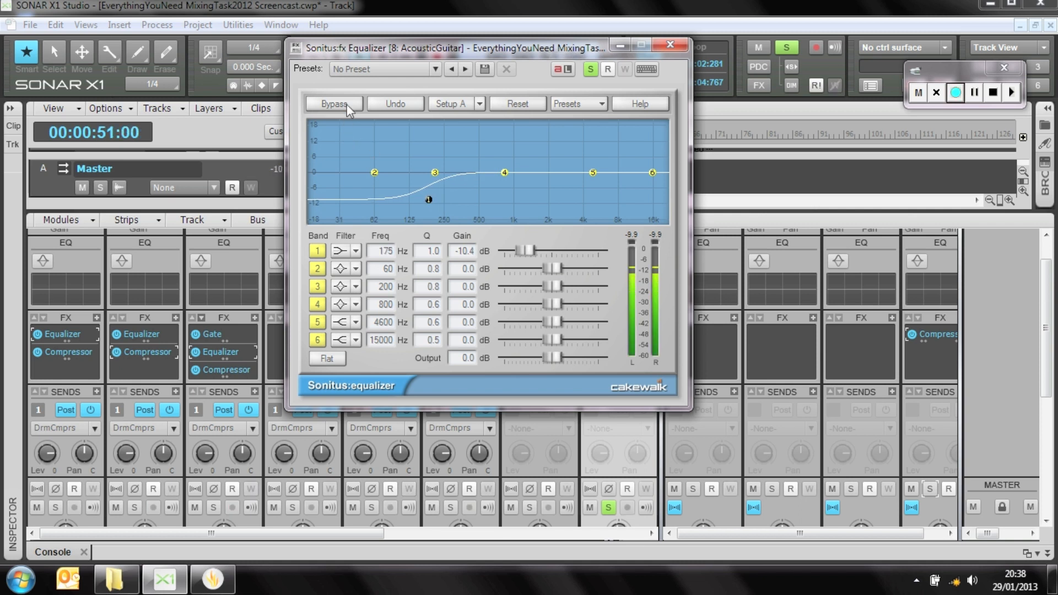
click(346, 104)
click(347, 104)
key(space)
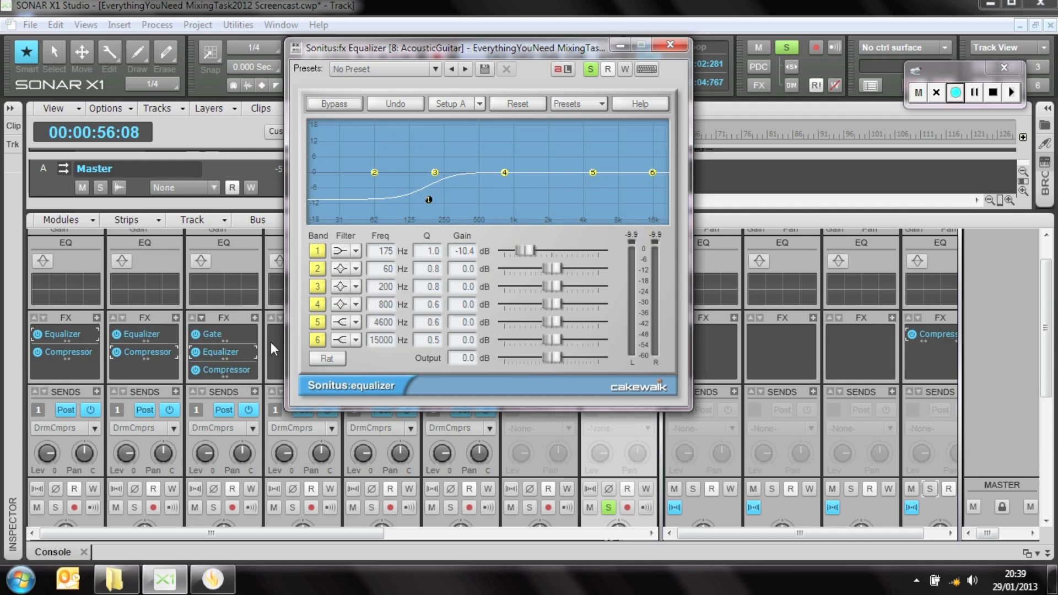
Set band 6 to about 9680 Hz with about -6.2 dB gain, compare the sound with the equalizer bypassed during playback, and close it.
drag(653, 172, 630, 188)
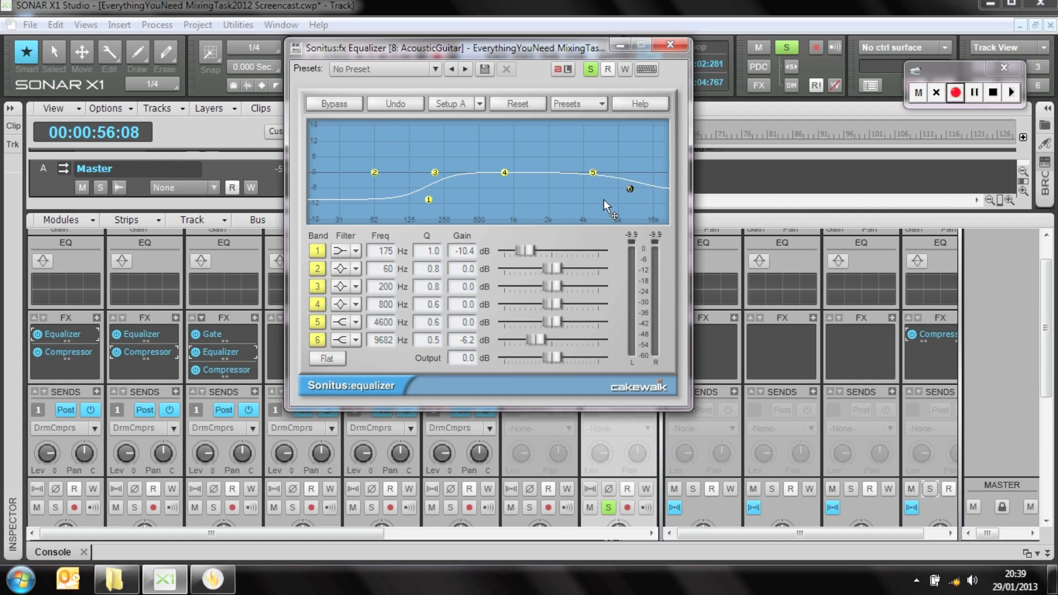
key(space)
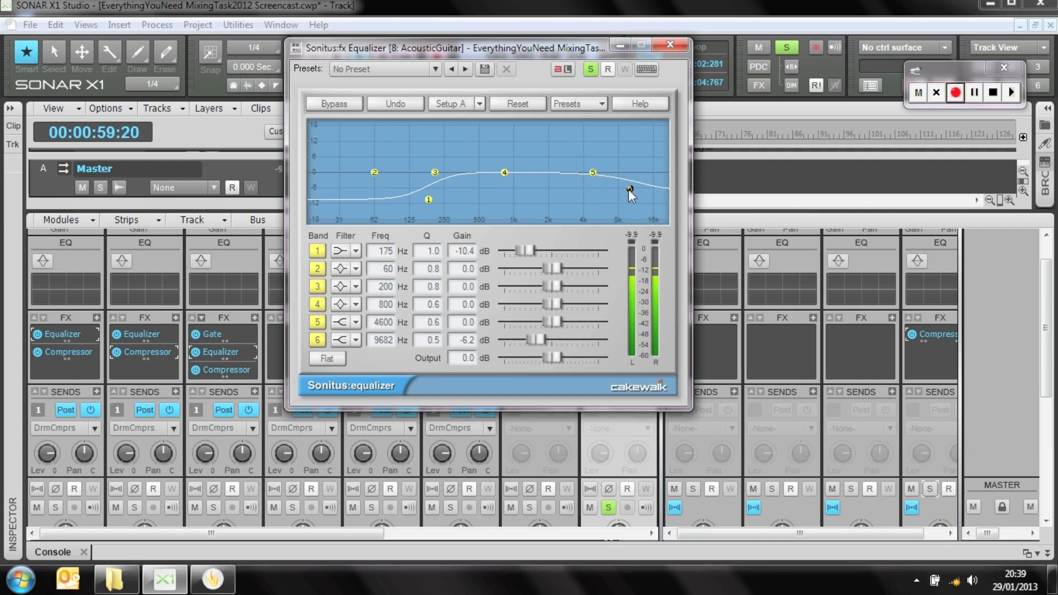
click(352, 105)
click(351, 105)
click(670, 44)
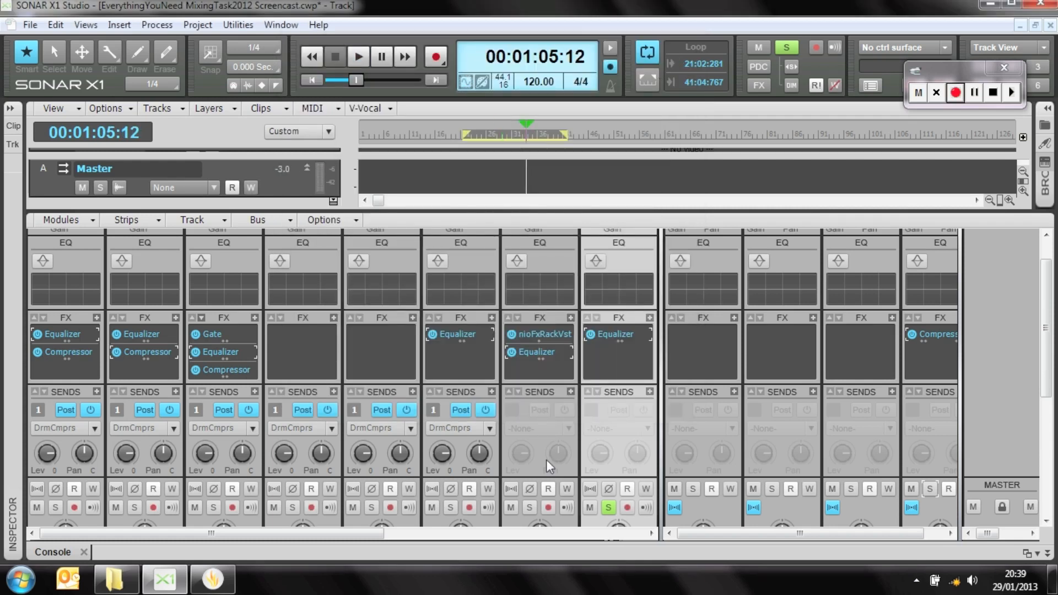
Solo the Bass, OH, RTom, LTom, Snare Gated, Snare and Kick tracks alongside the acoustic guitar.
click(529, 507)
click(450, 507)
click(371, 506)
click(292, 507)
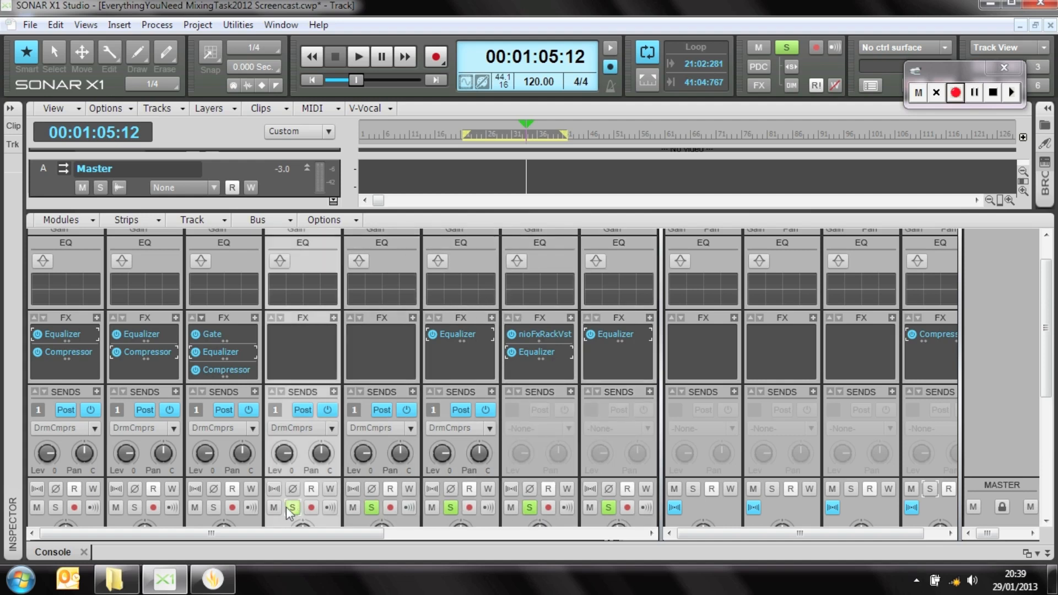
click(213, 507)
click(134, 507)
click(55, 506)
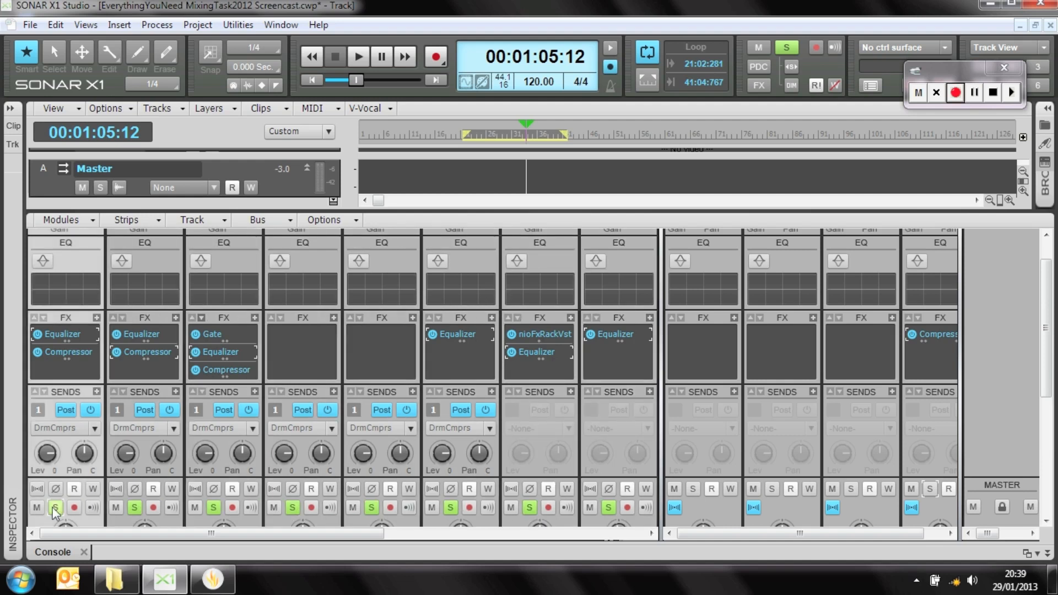
Play the soloed tracks together and raise the Bass fader to about 0.7 dB.
key(space)
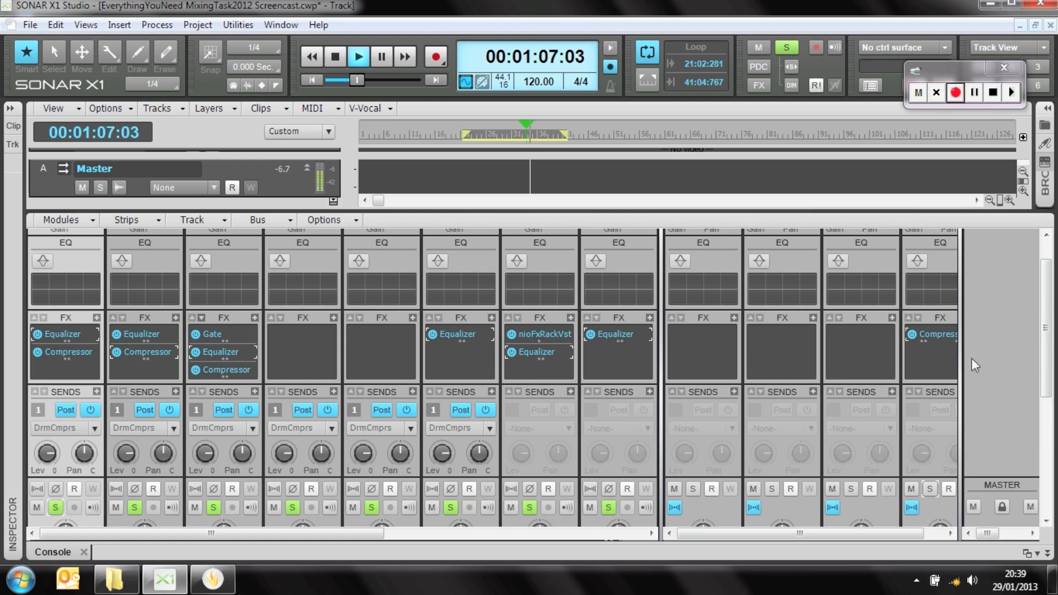
drag(1050, 363, 1054, 463)
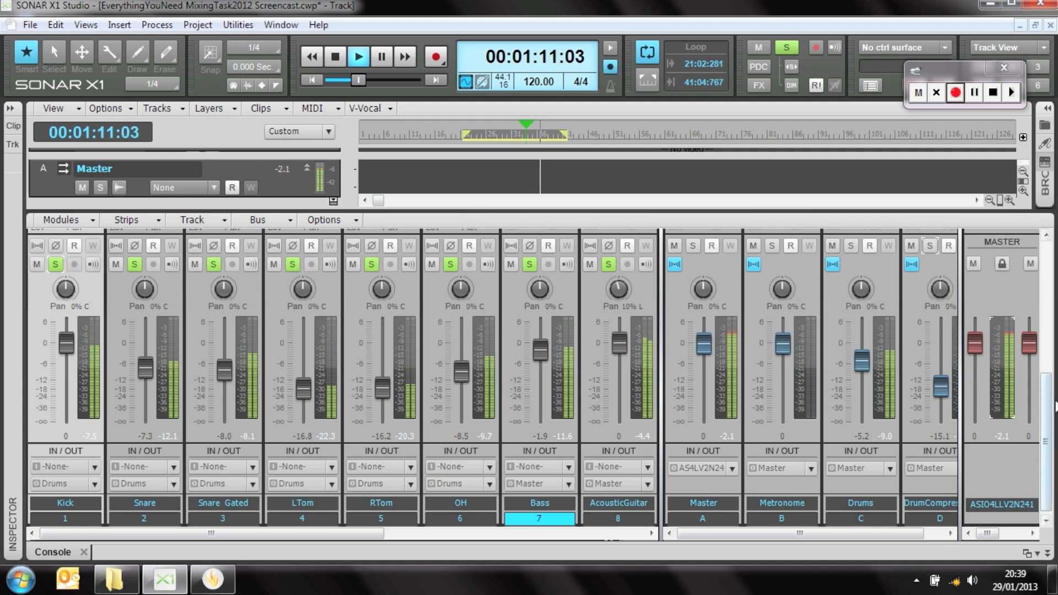
scroll(940, 329, up, 3)
drag(1047, 328, 1052, 432)
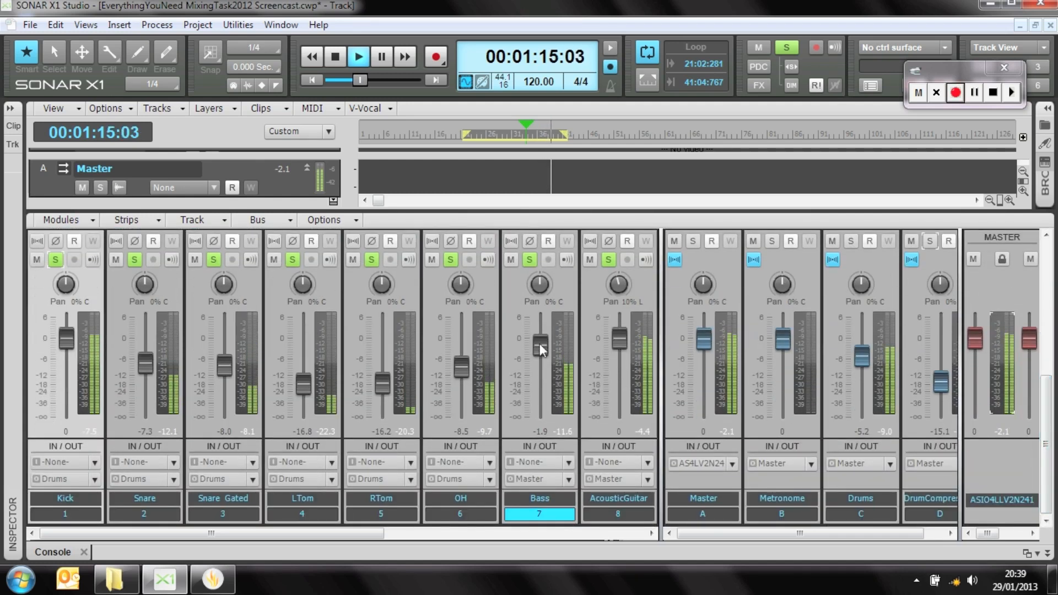
drag(540, 352, 552, 346)
Compare the acoustic guitar in the mix with its equalizer bypassed and active, and stop playback.
drag(1051, 421, 1052, 337)
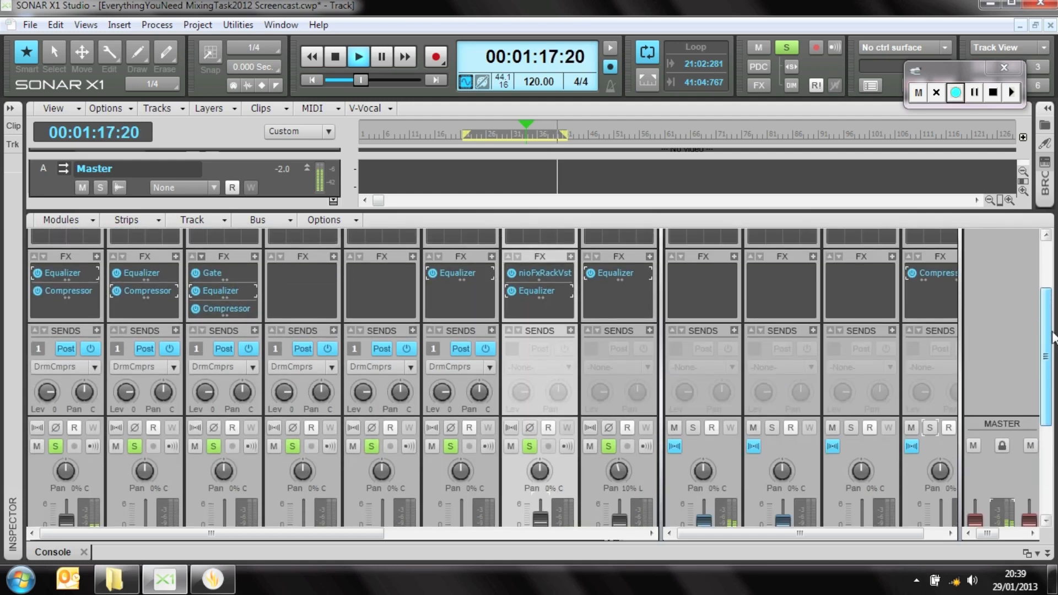
click(587, 273)
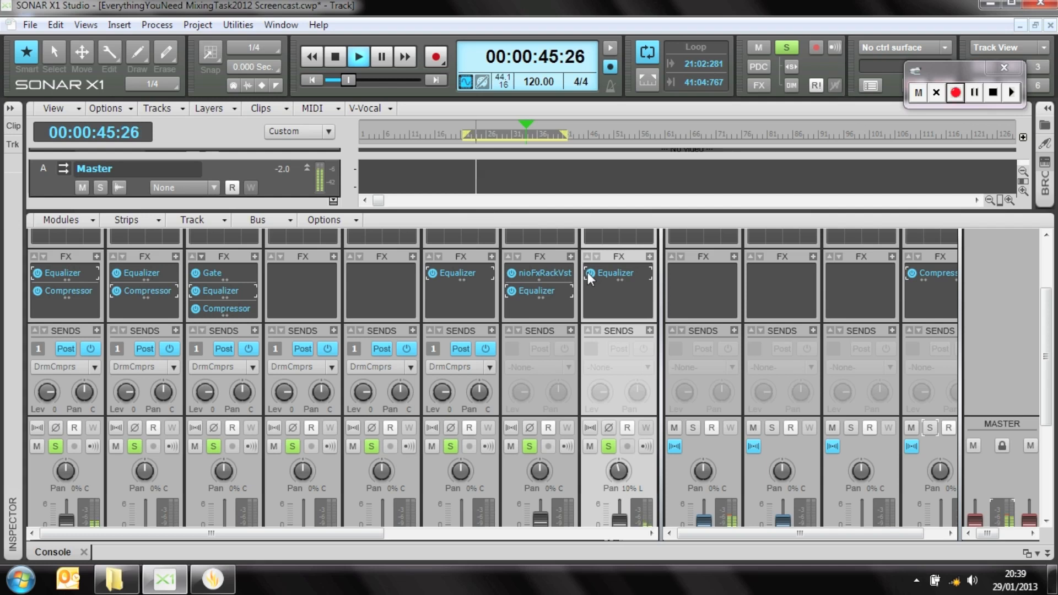
key(space)
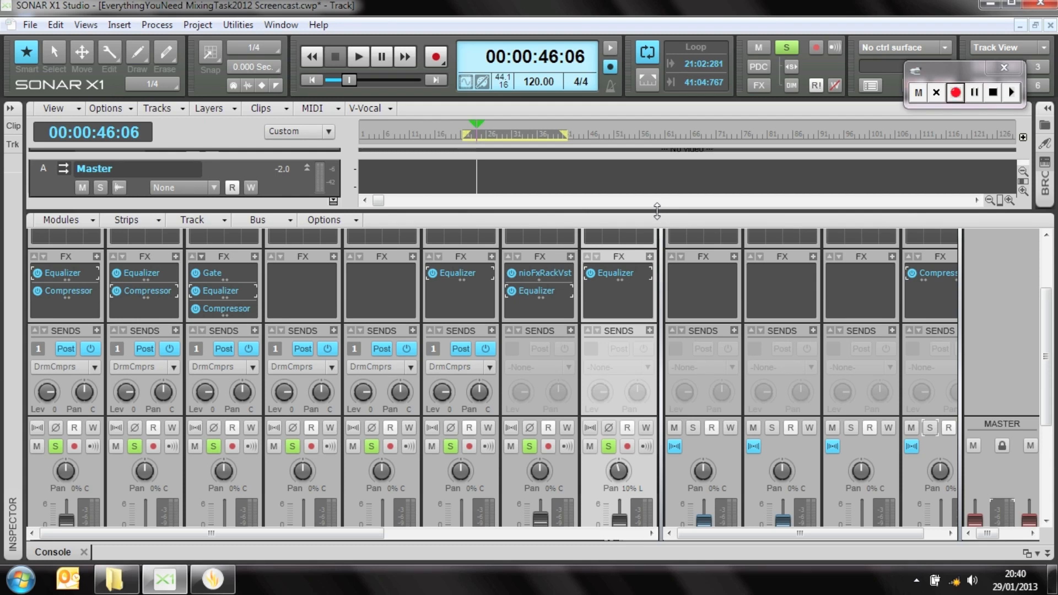
Insert the nioFxRackVst amp simulator on the AcousticGuitar track and add a Supernova II Chorus module to it.
right_click(612, 295)
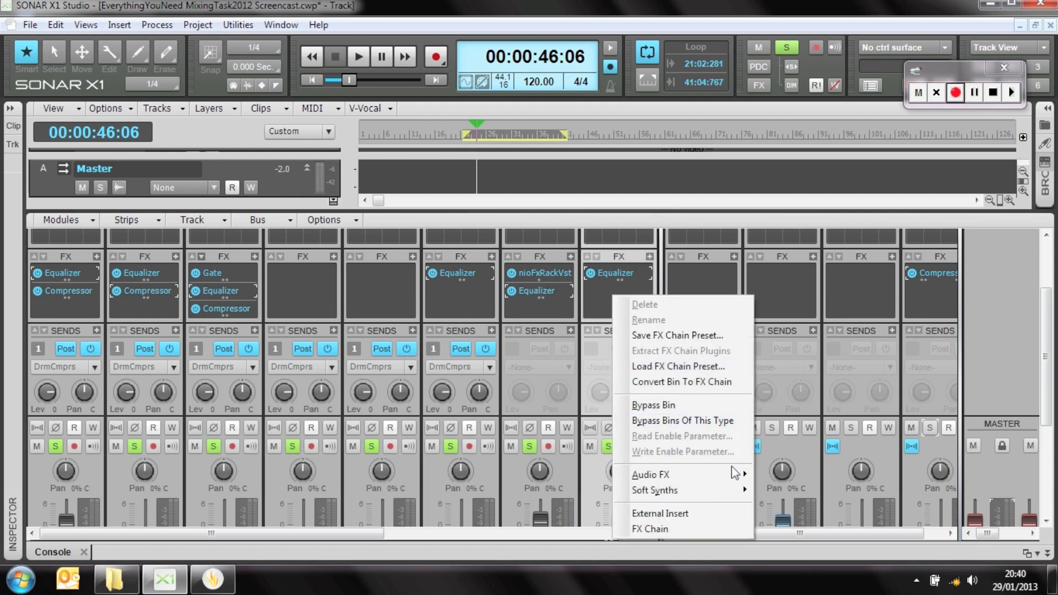
mouse_move(740, 474)
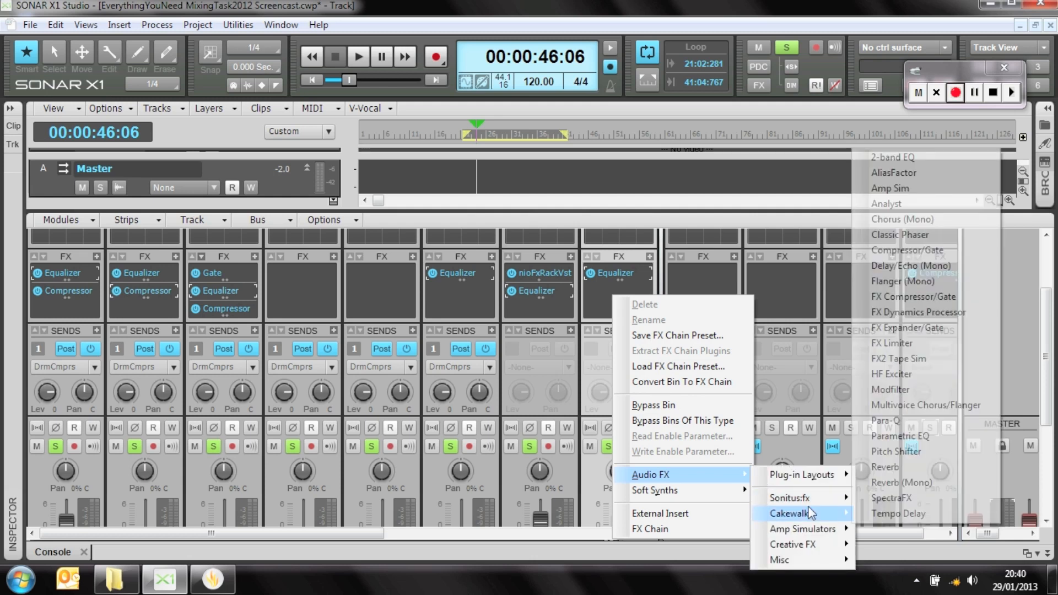
mouse_move(826, 544)
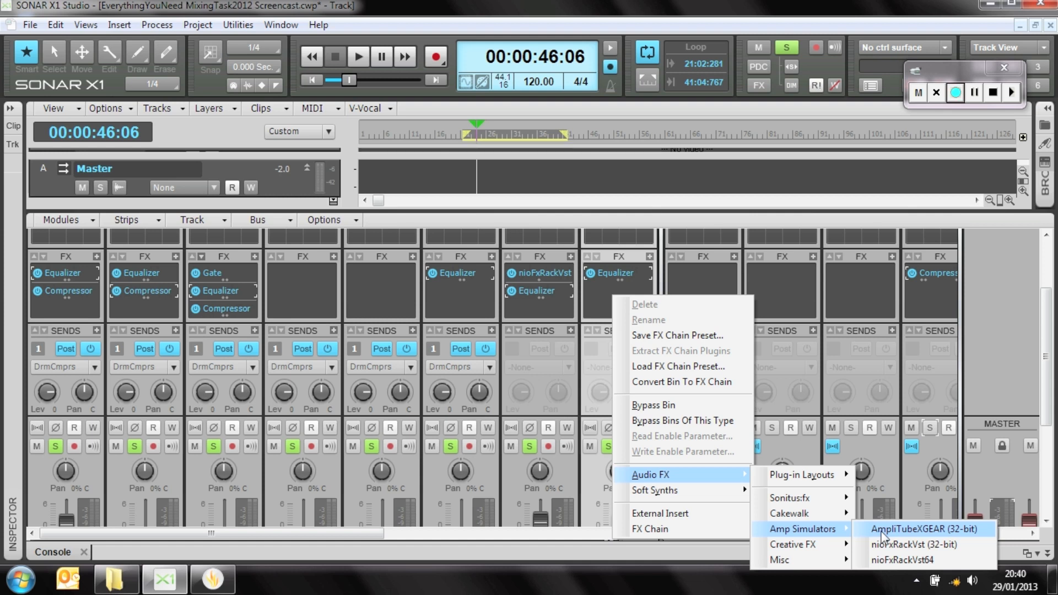
click(896, 549)
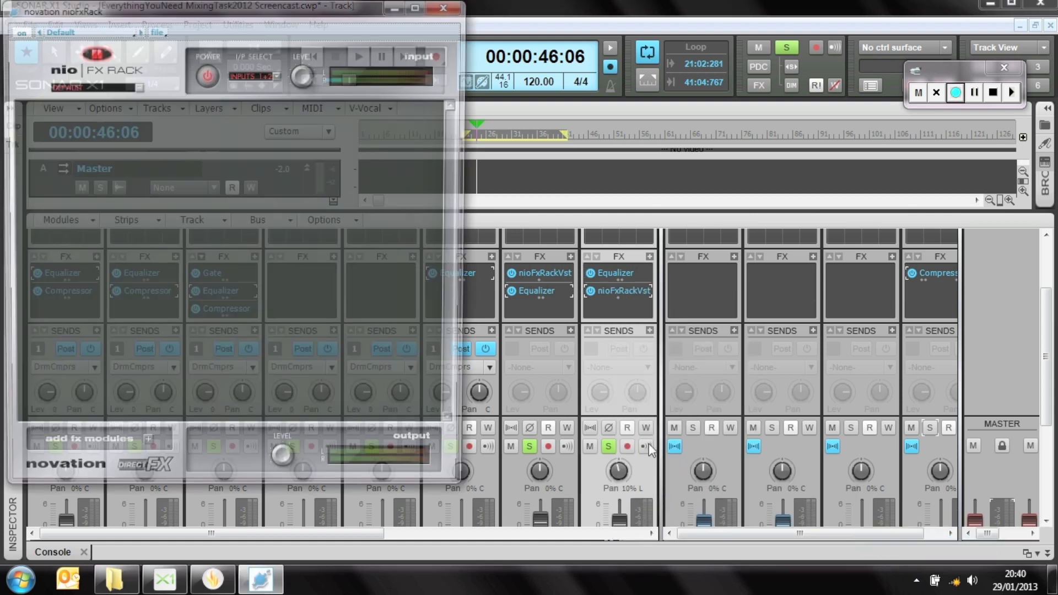
right_click(320, 263)
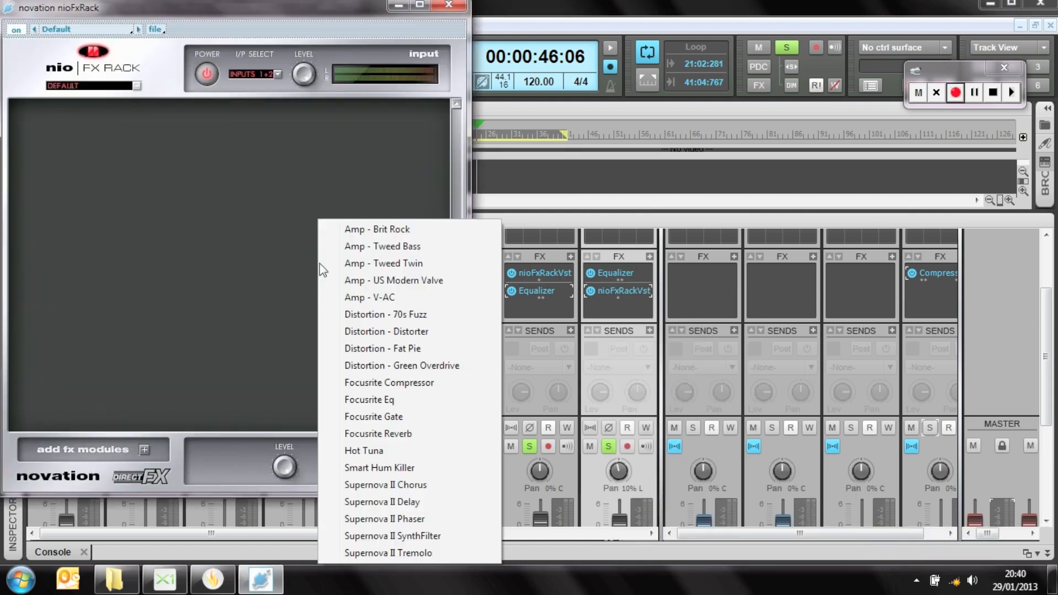
click(377, 485)
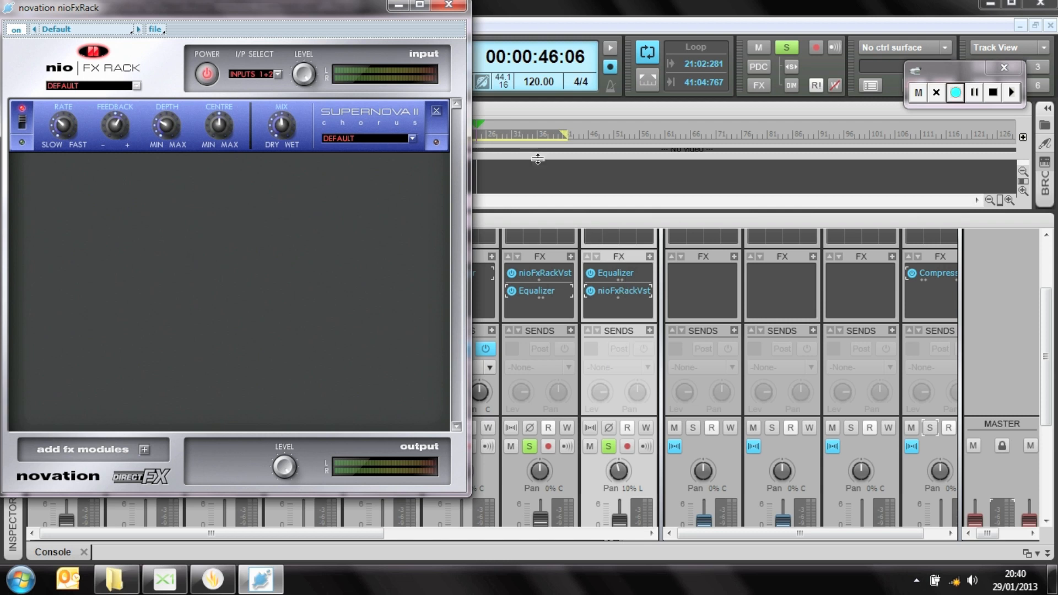
Play the song from about 59 seconds and unsolo the Kick through Bass tracks, leaving only AcousticGuitar soloed.
click(508, 133)
key(space)
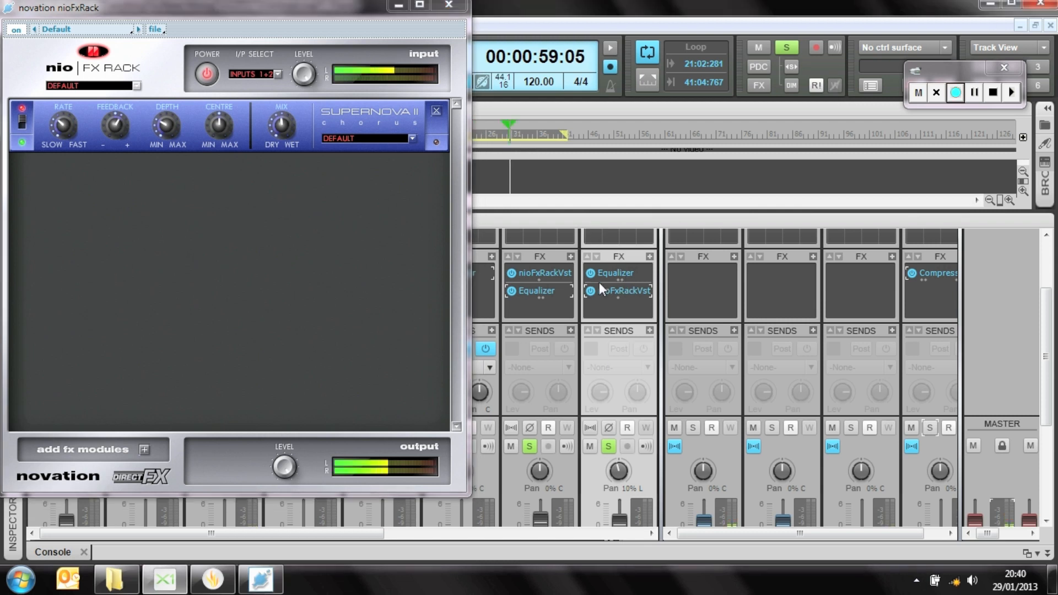
drag(437, 14, 972, 15)
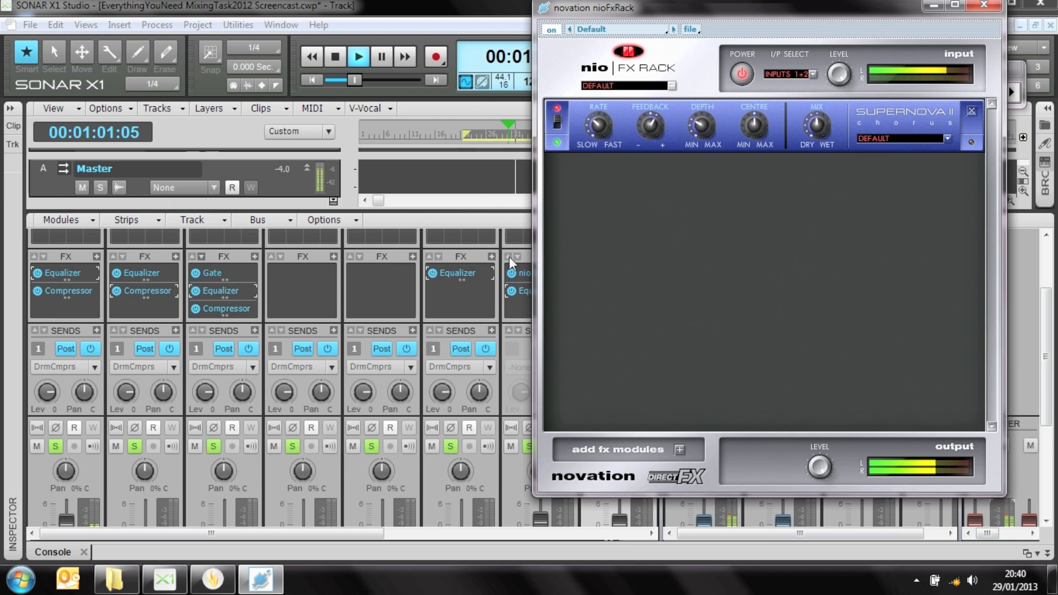
drag(1045, 347, 1046, 438)
drag(545, 515, 80, 515)
click(55, 260)
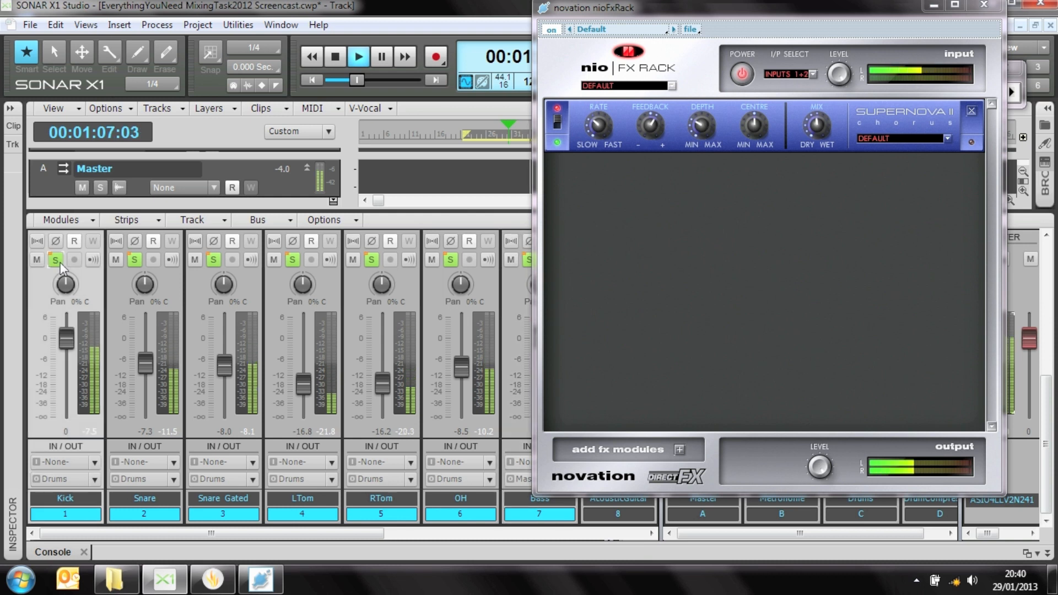
Adjust the rate and depth of the Supernova II chorus while the acoustic guitar plays, and stop playback.
drag(655, 12, 200, 12)
drag(269, 7, 331, 40)
drag(208, 160, 210, 191)
drag(313, 163, 308, 158)
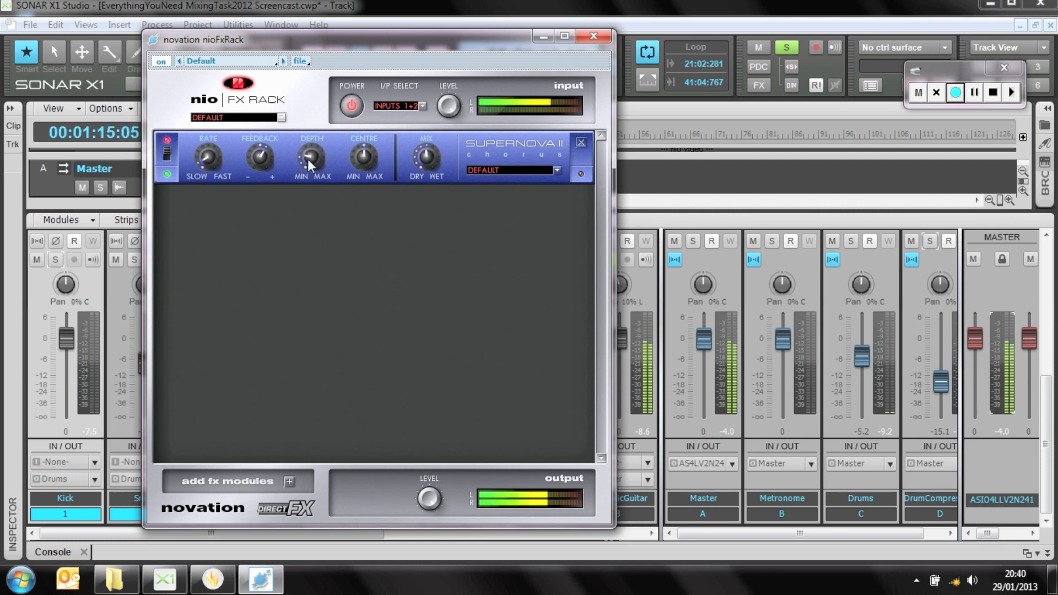
click(672, 317)
key(space)
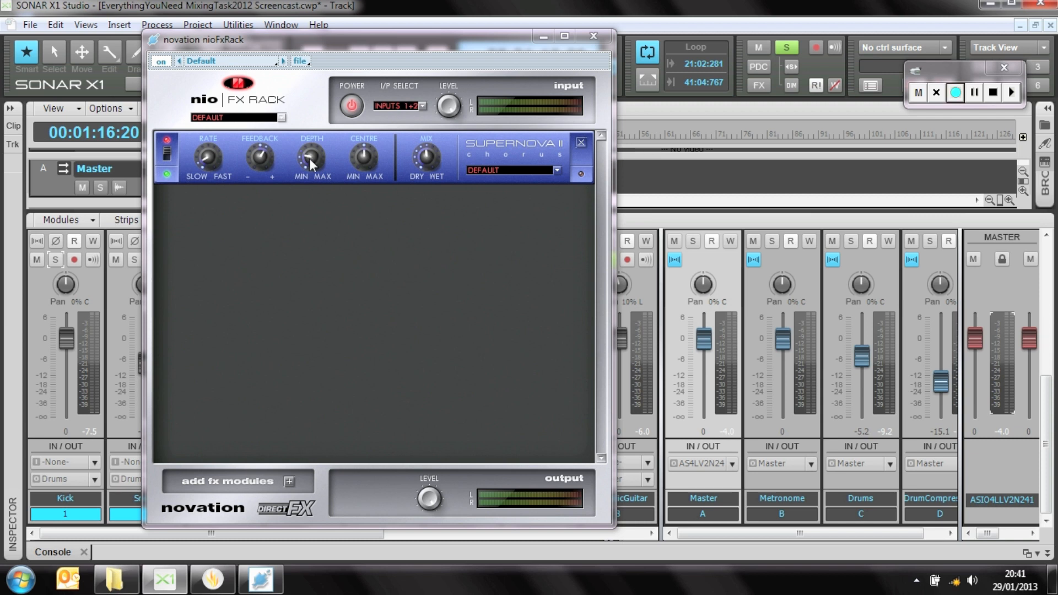
Try different chorus depth amounts during playback and close the nio FX Rack.
key(space)
drag(306, 156, 303, 137)
drag(307, 88, 300, 158)
click(594, 38)
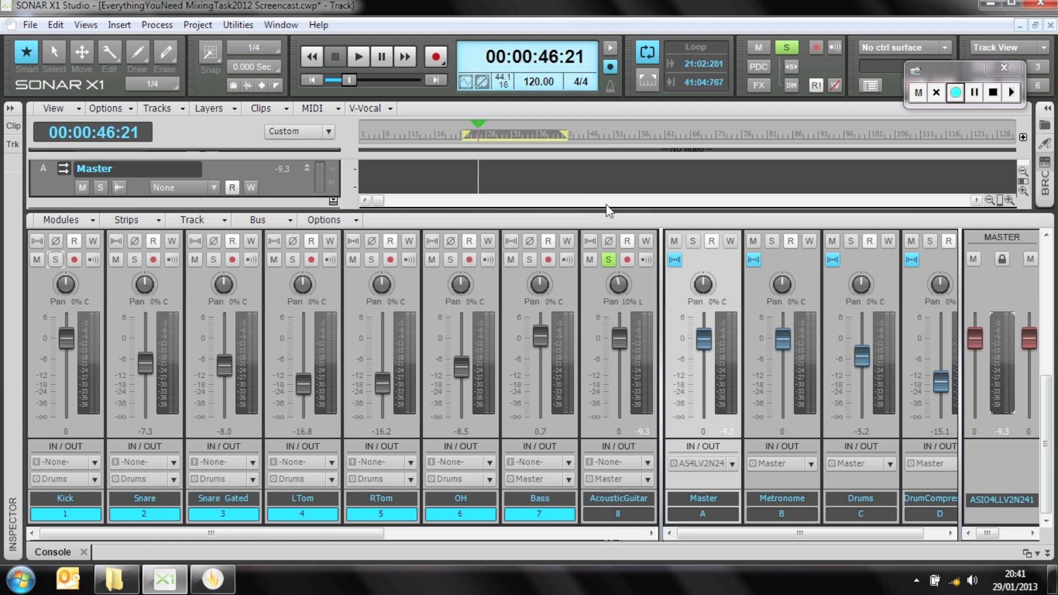
Delete the nioFxRackVst effect from the AcousticGuitar track.
drag(1046, 418, 1048, 334)
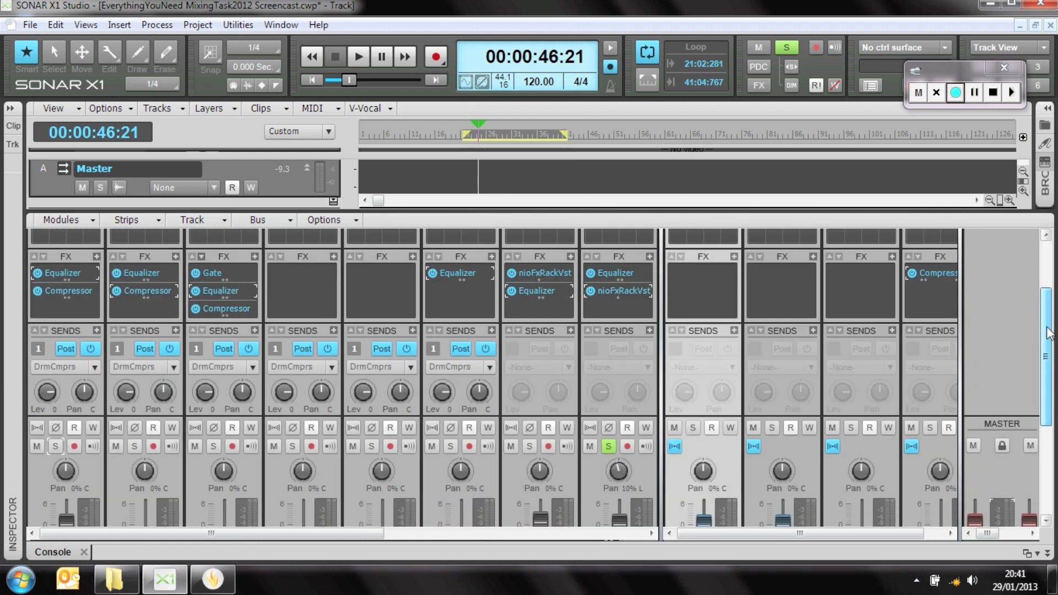
right_click(617, 289)
click(616, 292)
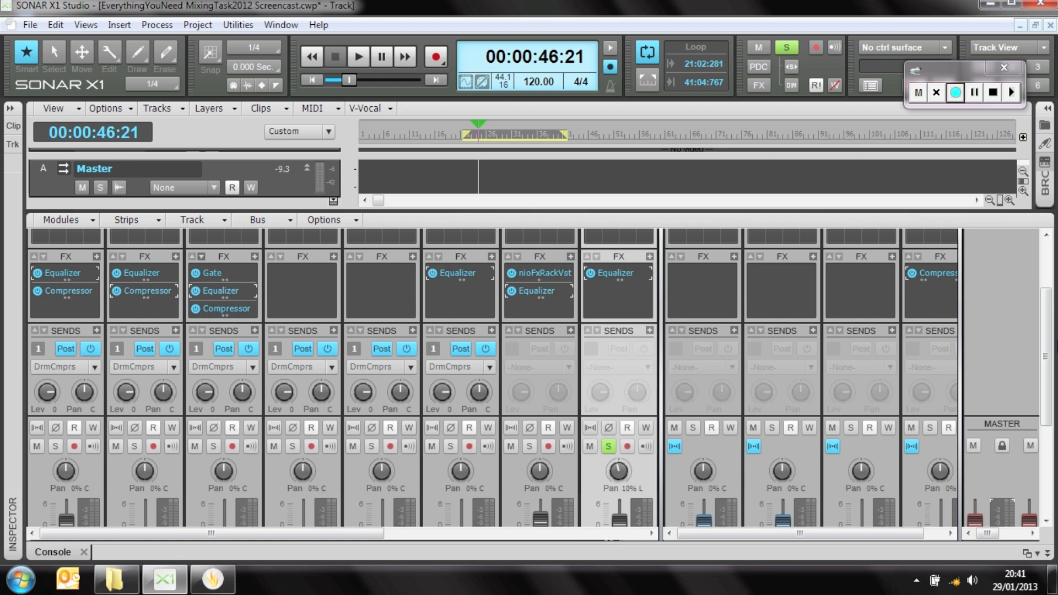
Insert a Sonitus:fx Delay on the AcousticGuitar track after its equalizer.
drag(1044, 357, 1042, 446)
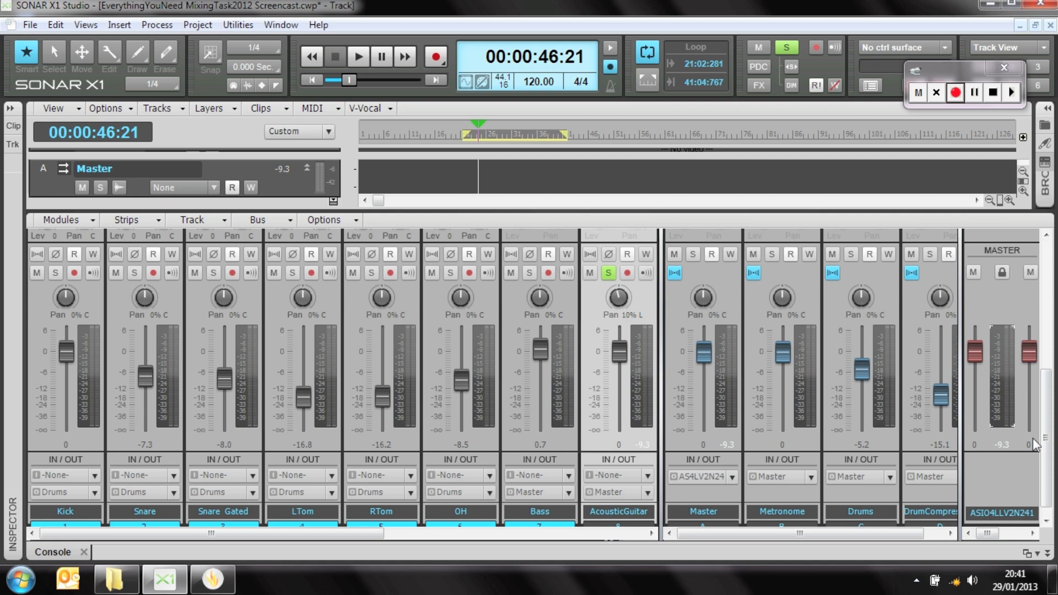
drag(1041, 445, 1036, 379)
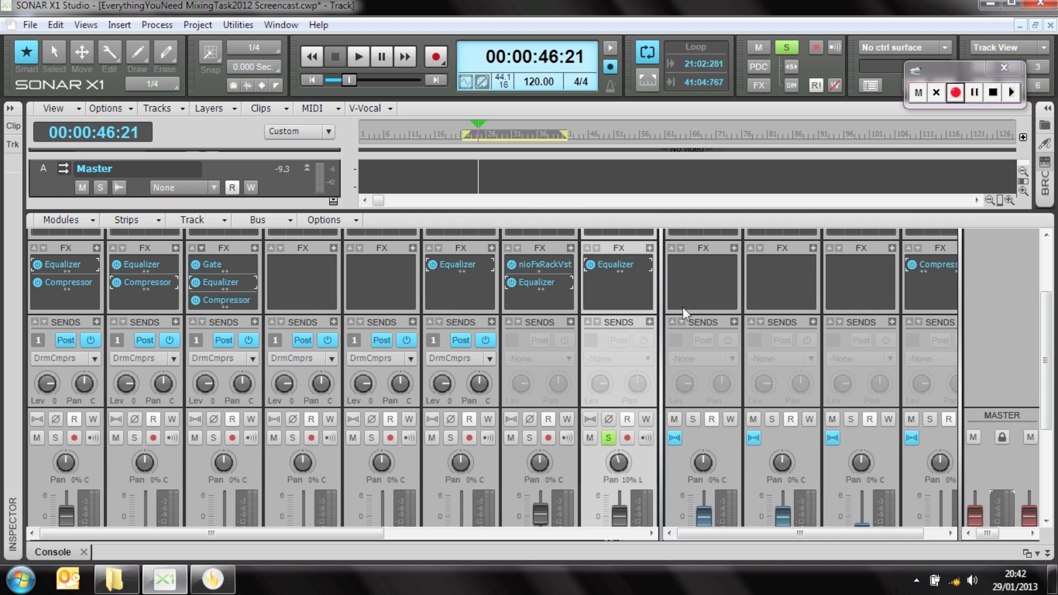
right_click(615, 287)
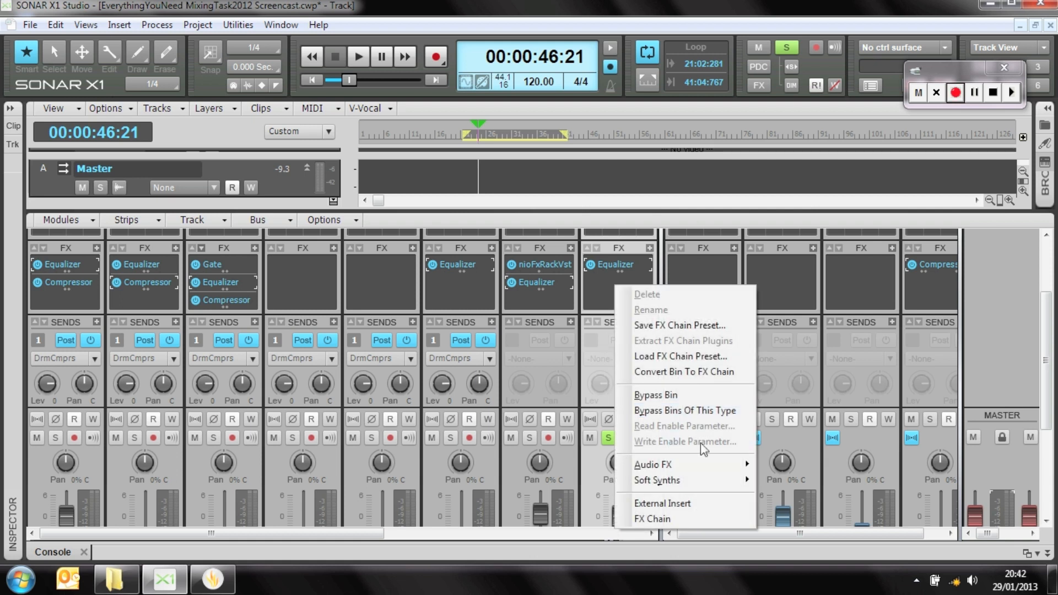
mouse_move(716, 467)
mouse_move(794, 490)
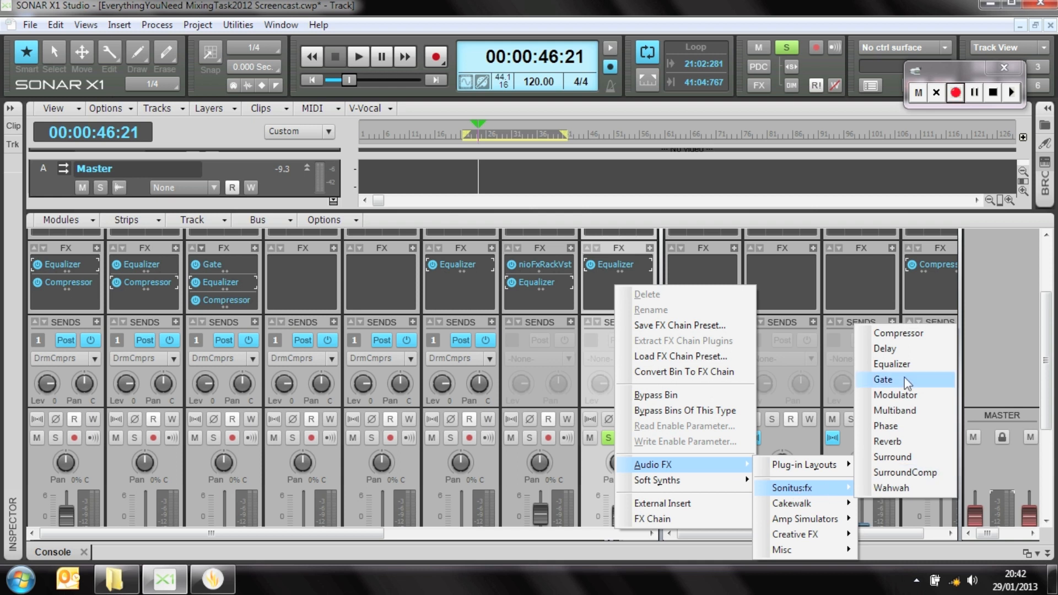
click(898, 348)
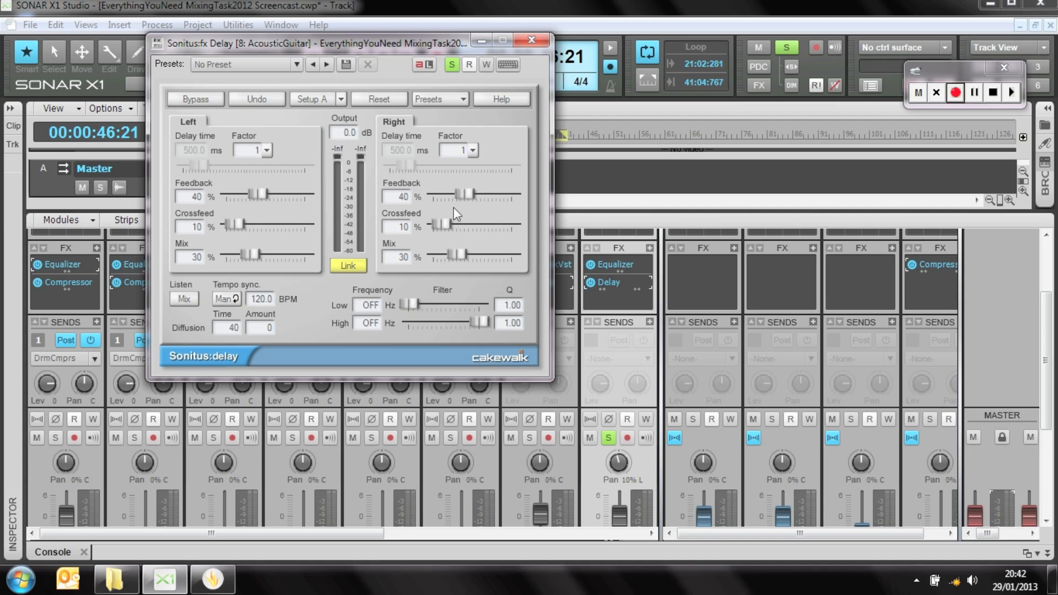
Set the linked delay channels to 43% feedback and 29% crossfeed, and listen to the acoustic guitar.
drag(467, 193, 433, 224)
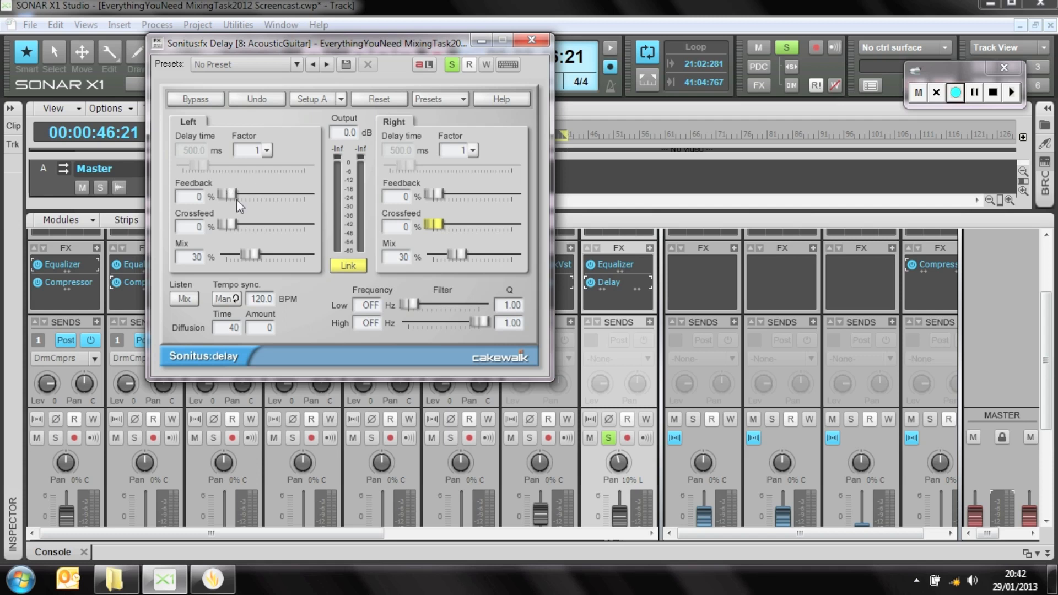
drag(227, 193, 260, 194)
drag(227, 225, 251, 230)
key(space)
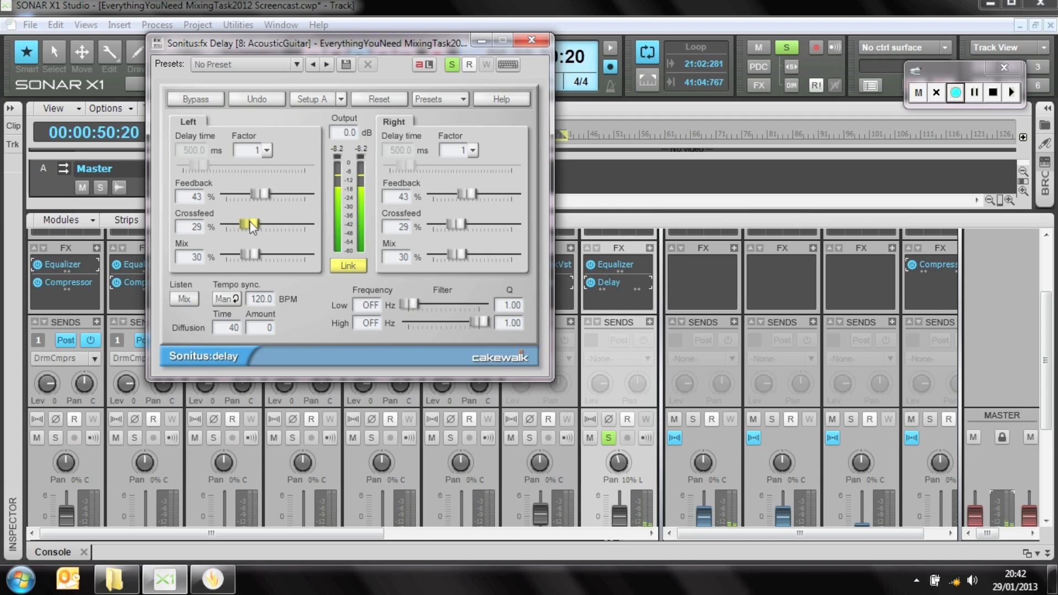
key(space)
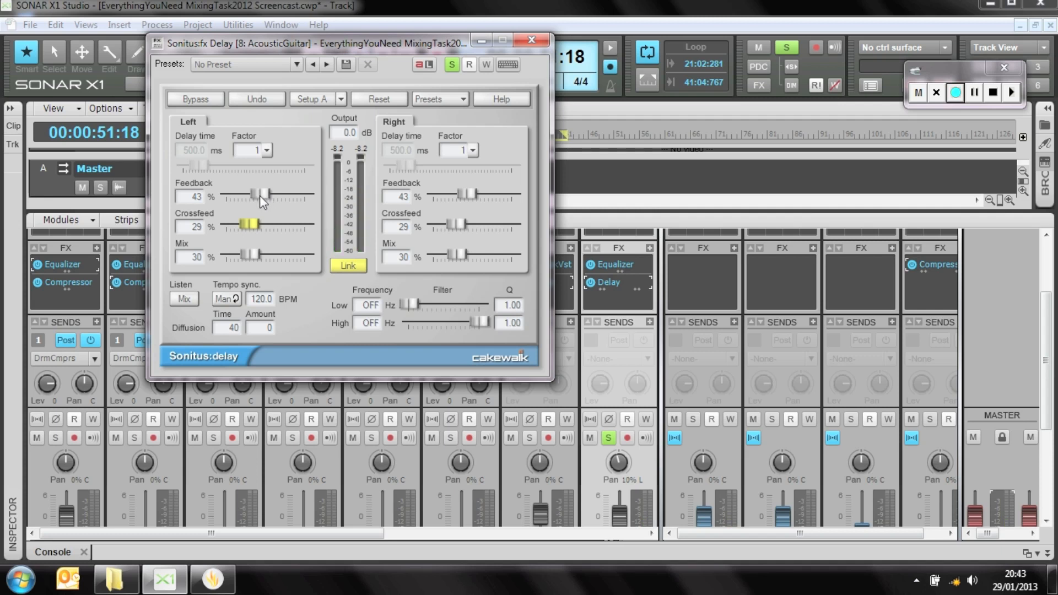
Raise the delay feedback of both channels to 84% and play the acoustic guitar to hear the repeats.
drag(259, 195, 292, 194)
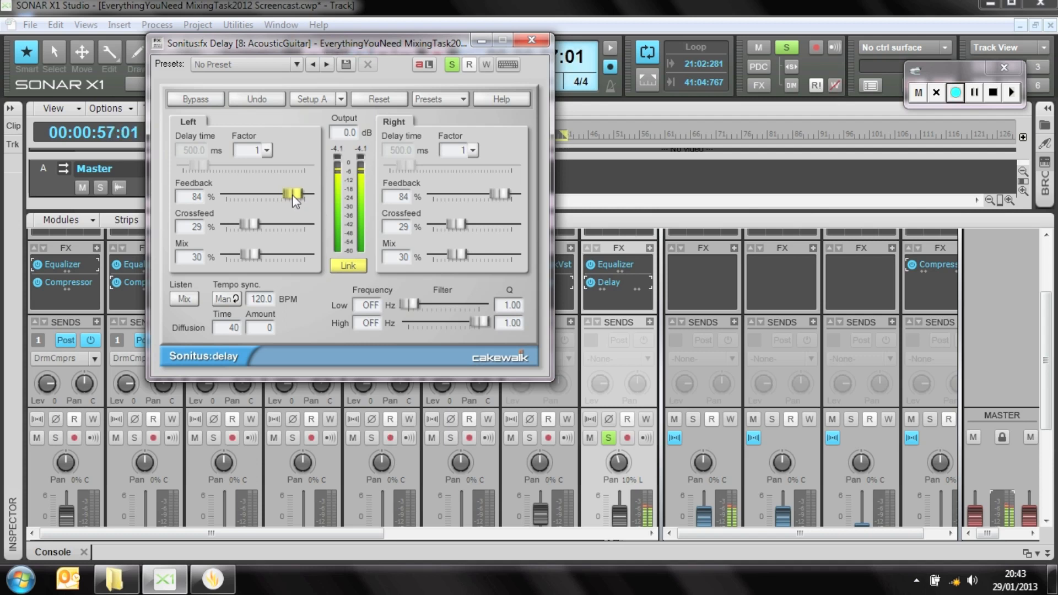
key(space)
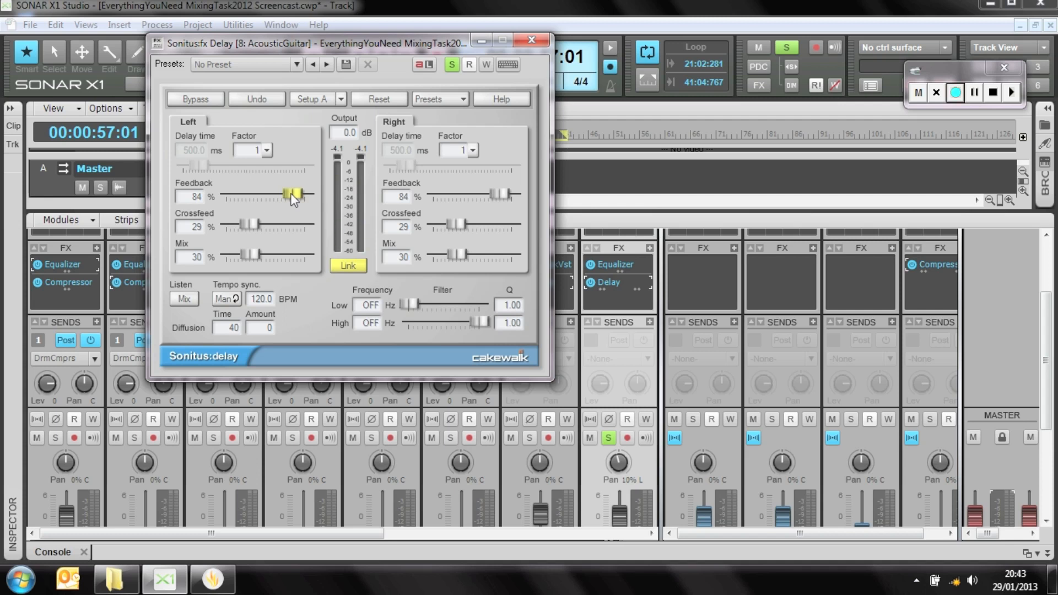
Set the feedback of both delay channels to 0%, unlink them, and set the left channel's mix and crossfeed to 0%.
drag(292, 196, 224, 195)
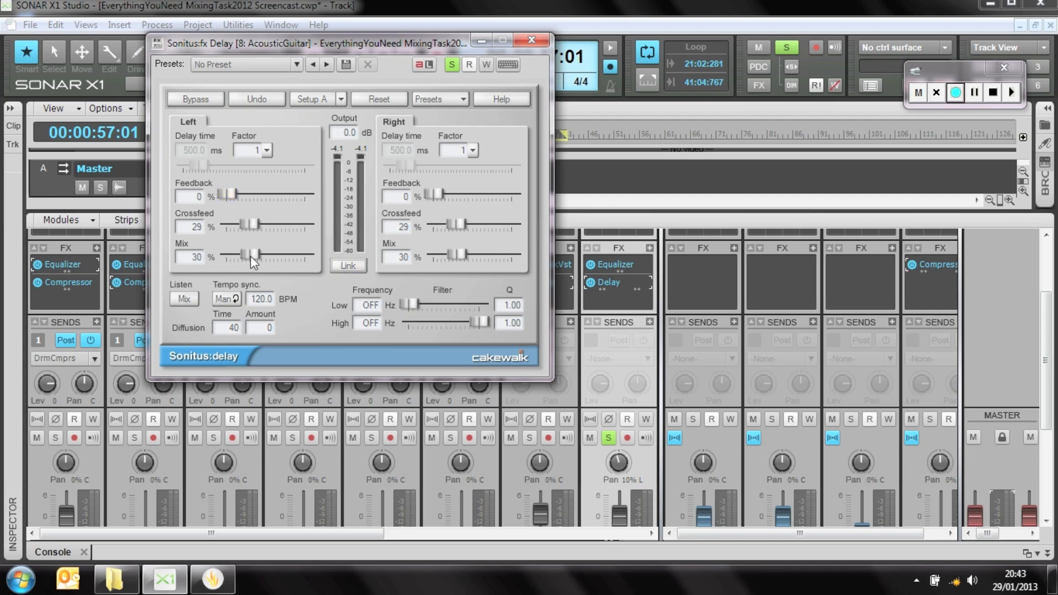
drag(250, 256, 226, 224)
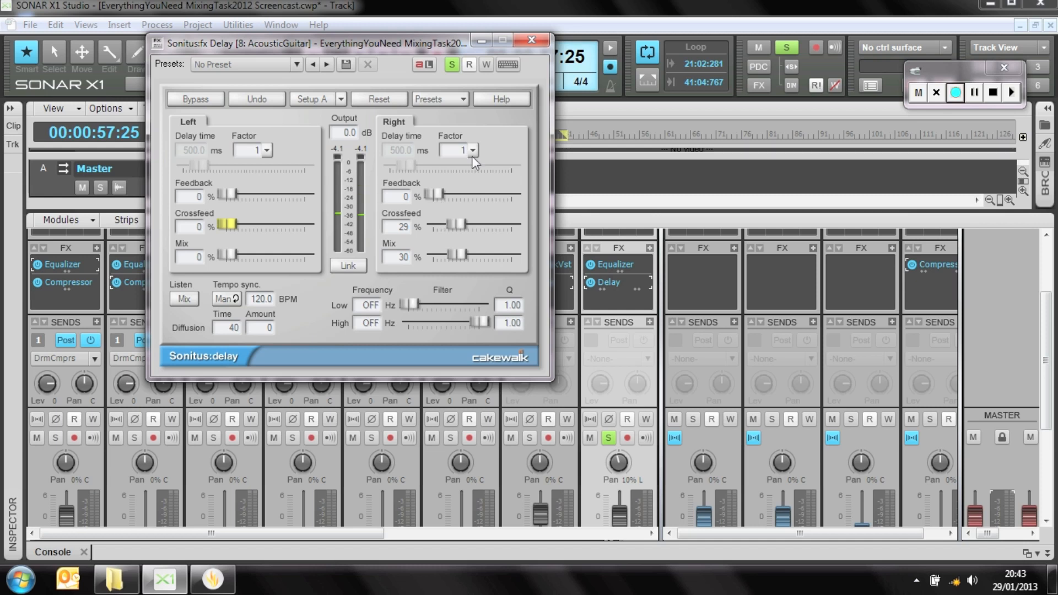
Set the right delay channel to 100% mix with 0% feedback and 0% crossfeed.
drag(441, 197, 451, 197)
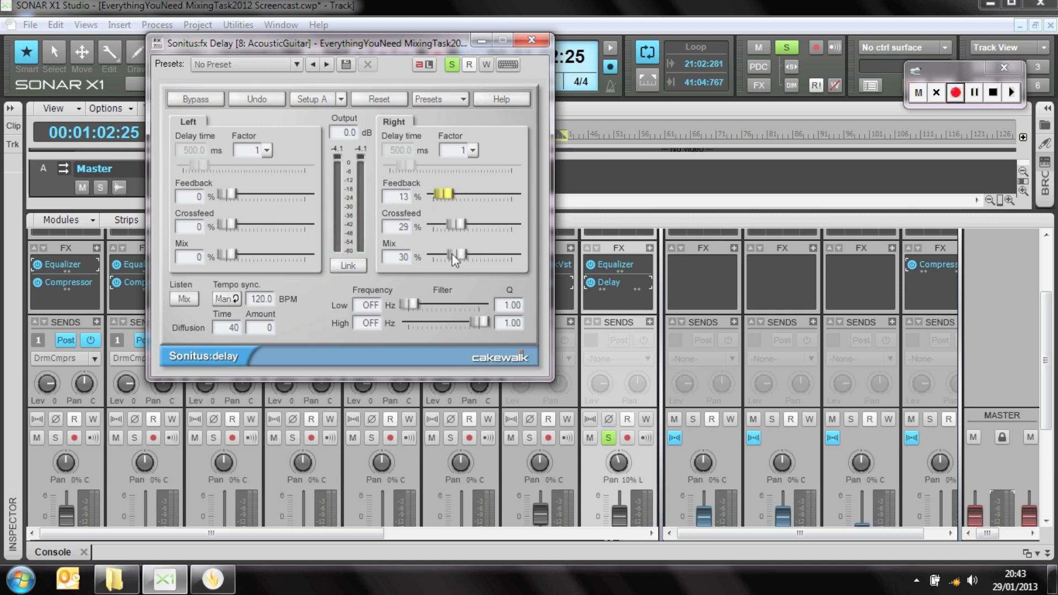
drag(452, 253, 513, 255)
drag(463, 225, 433, 225)
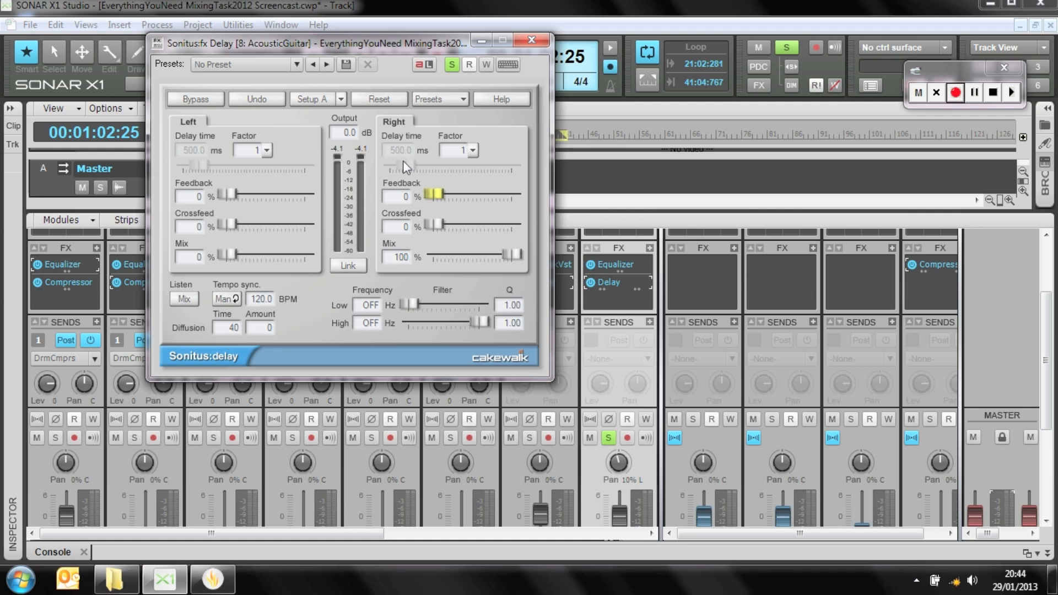
Turn off the delay's tempo sync, set the left channel's delay time to 0.1 ms, and play the acoustic guitar.
click(217, 299)
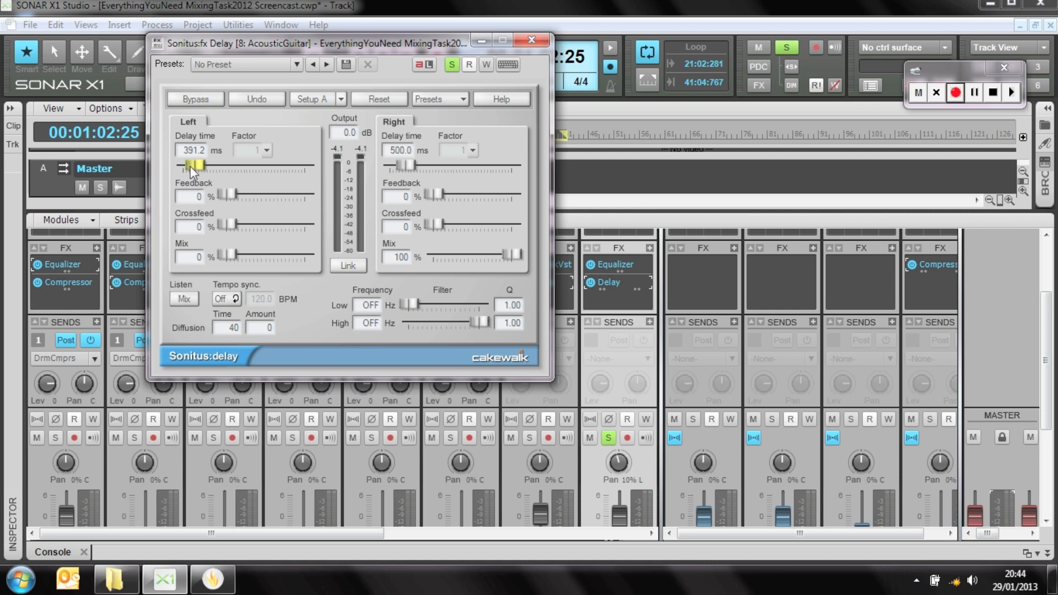
drag(190, 166, 177, 166)
key(space)
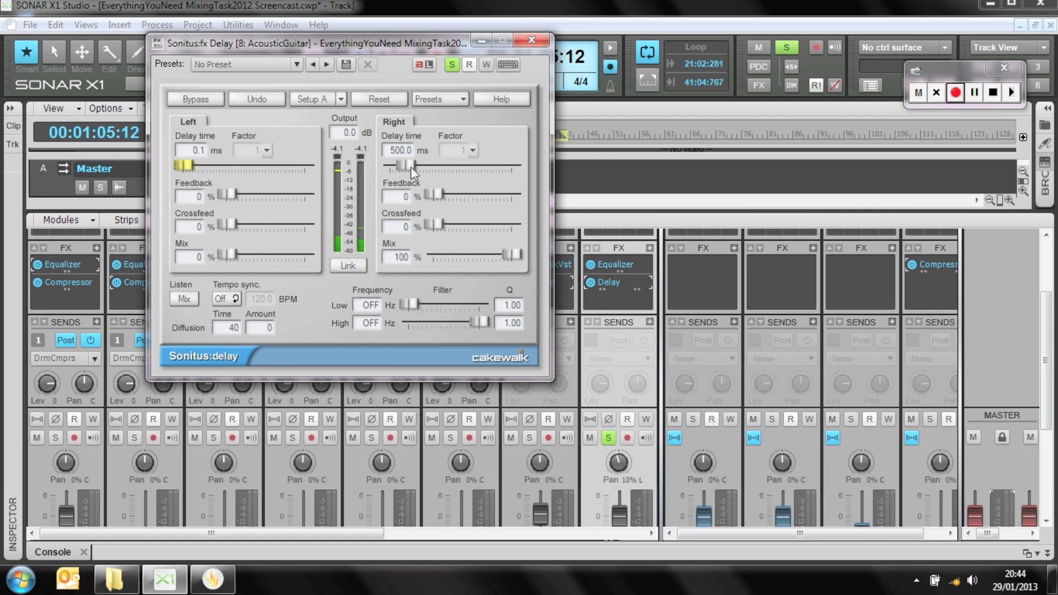
Shorten the right channel's delay time to 35.2 ms while listening to the stereo spread of the acoustic guitar.
drag(410, 167, 392, 165)
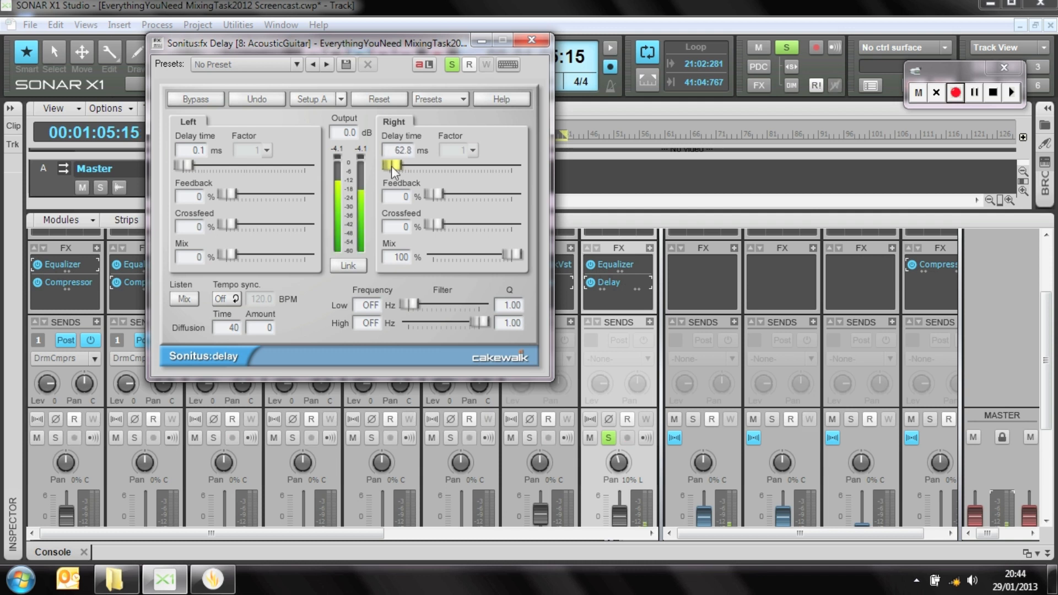
key(space)
drag(393, 165, 391, 165)
key(space)
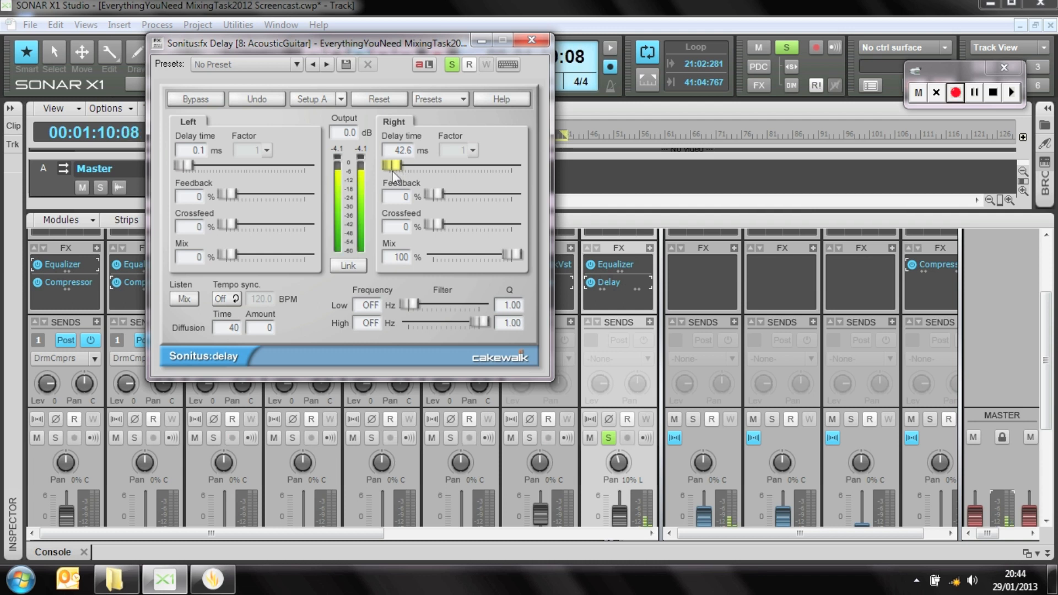
drag(397, 165, 395, 167)
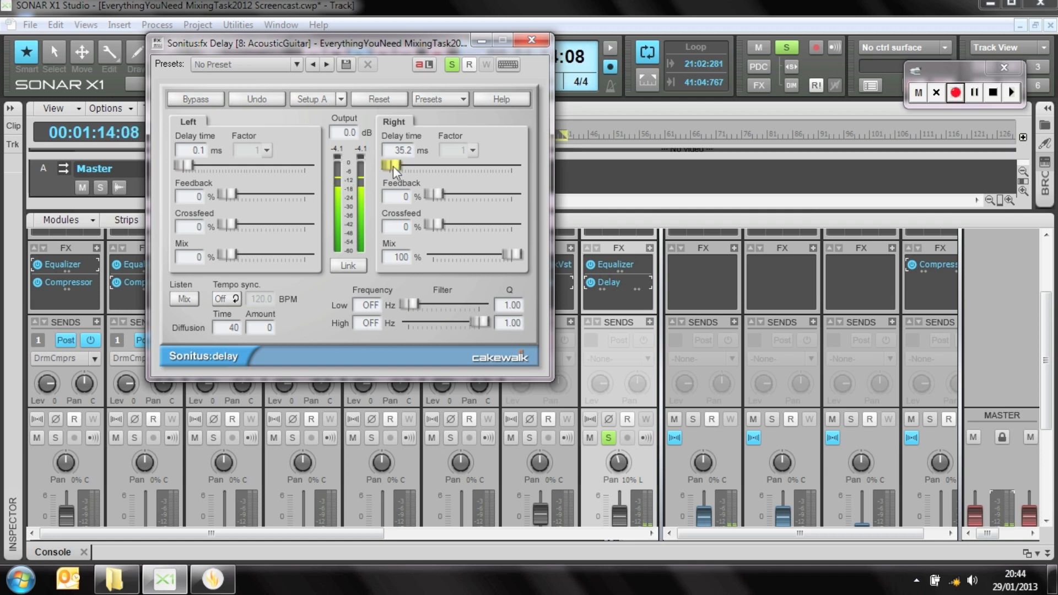
key(space)
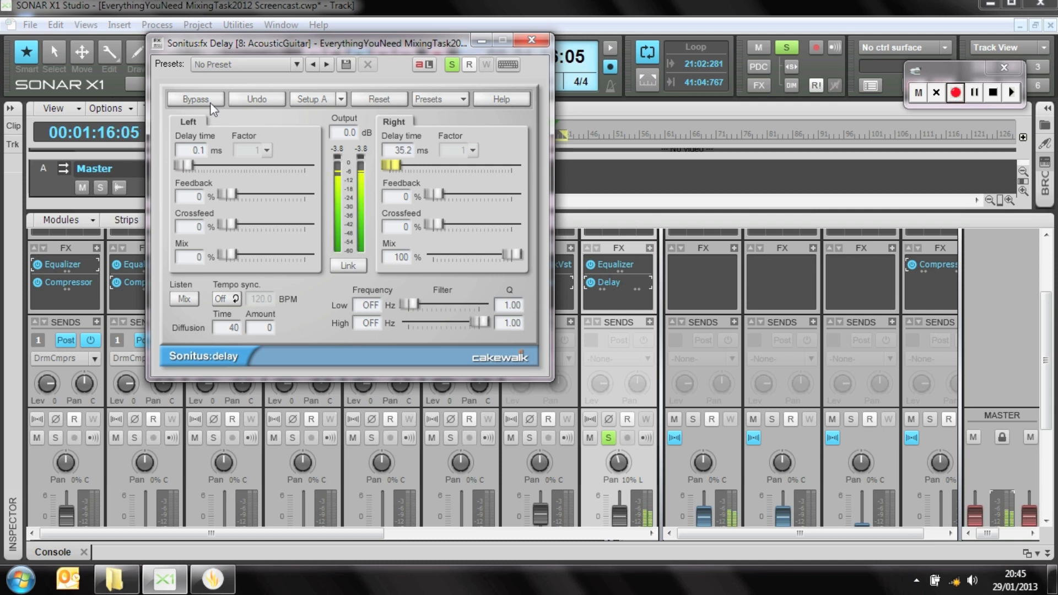
Compare the acoustic guitar with the delay bypassed and active, and close the delay window.
click(209, 99)
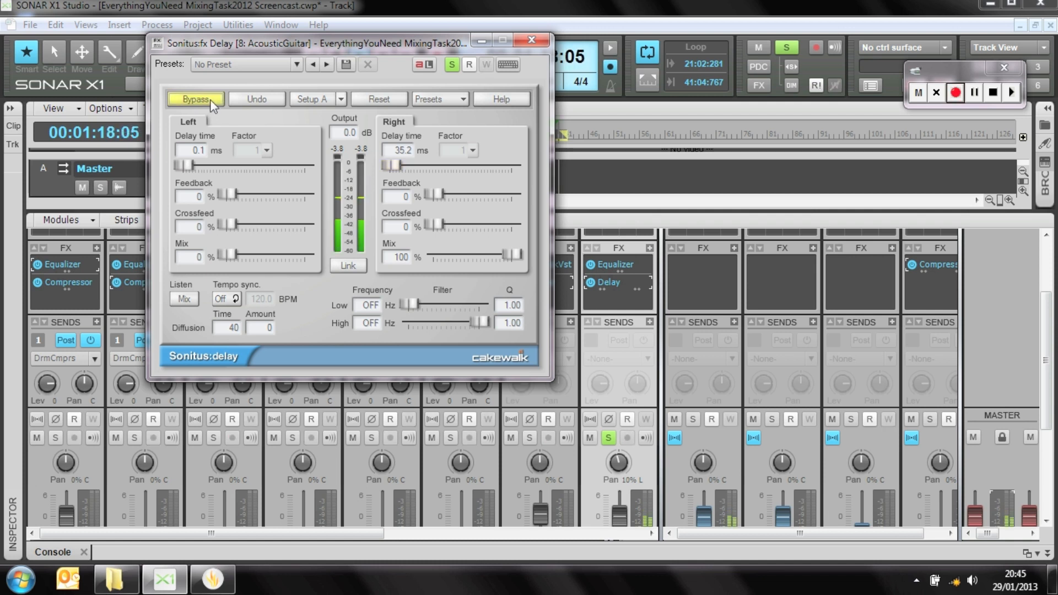
click(210, 99)
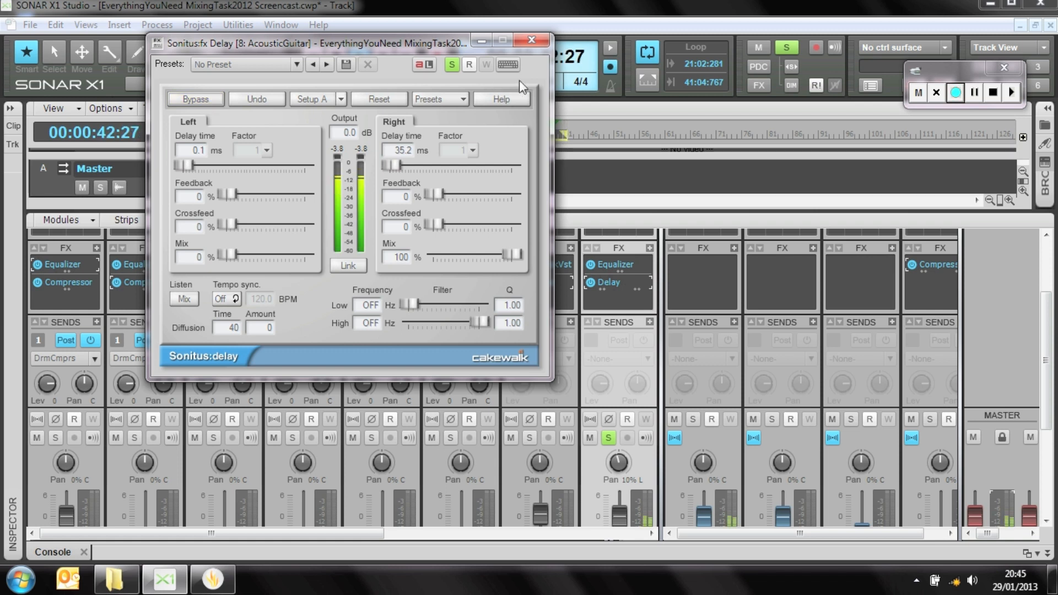
click(531, 40)
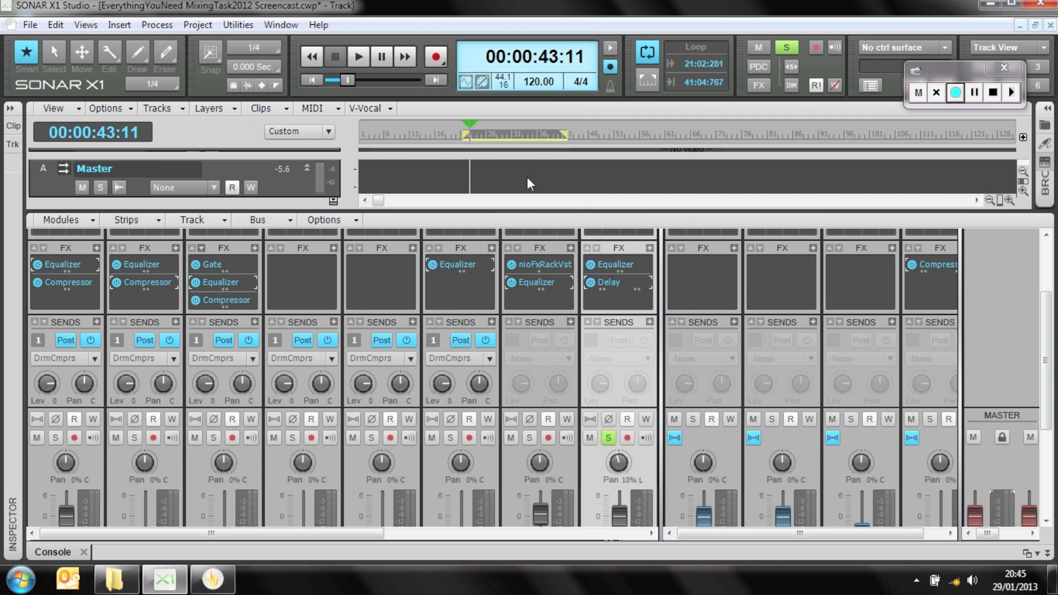
Solo the bass alongside the acoustic guitar and review the acoustic guitar's equalizer settings.
click(529, 438)
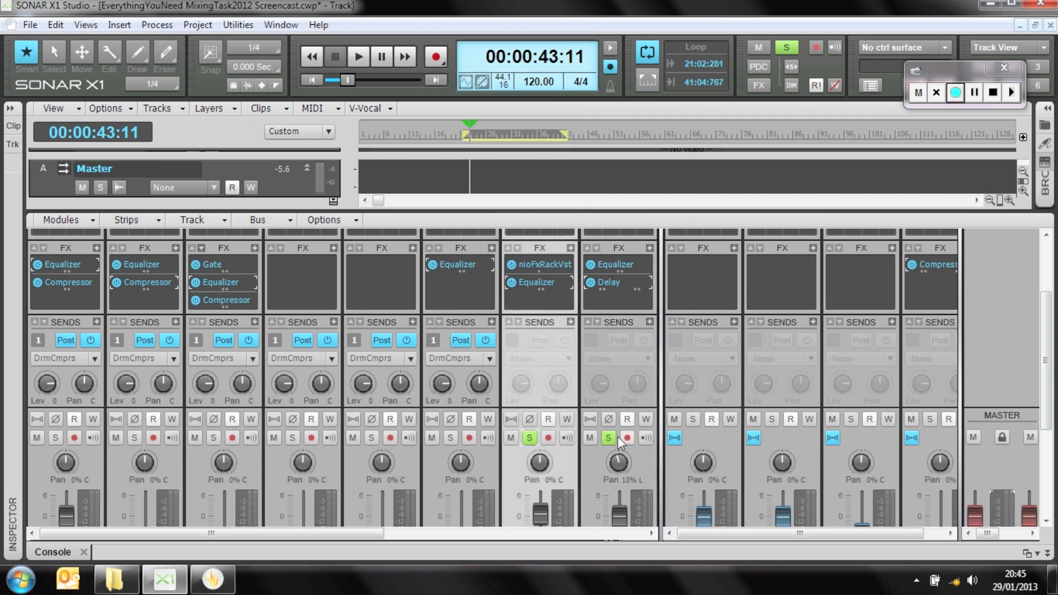
double_click(610, 264)
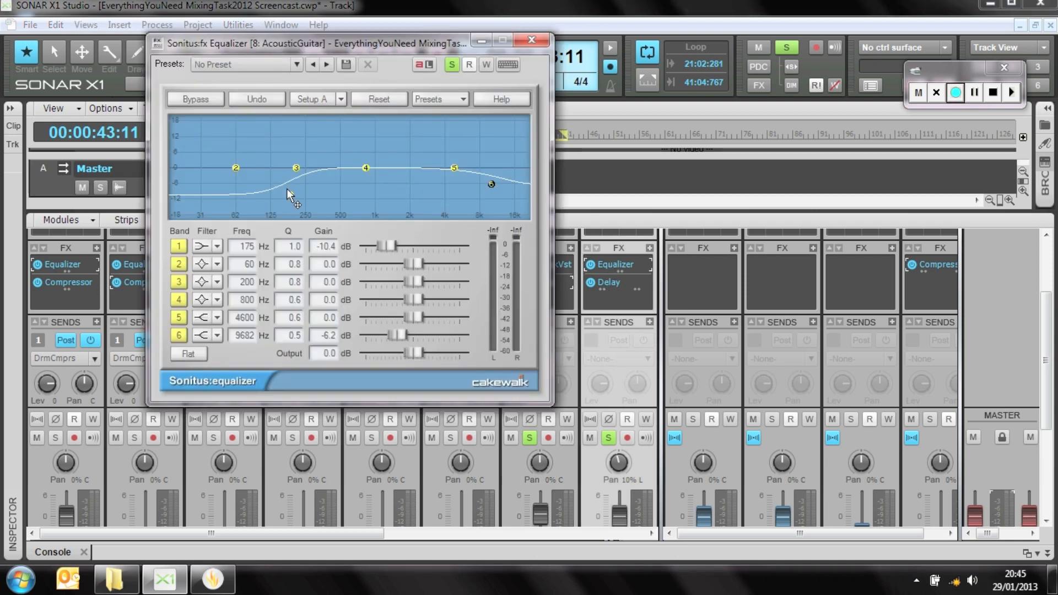
click(527, 43)
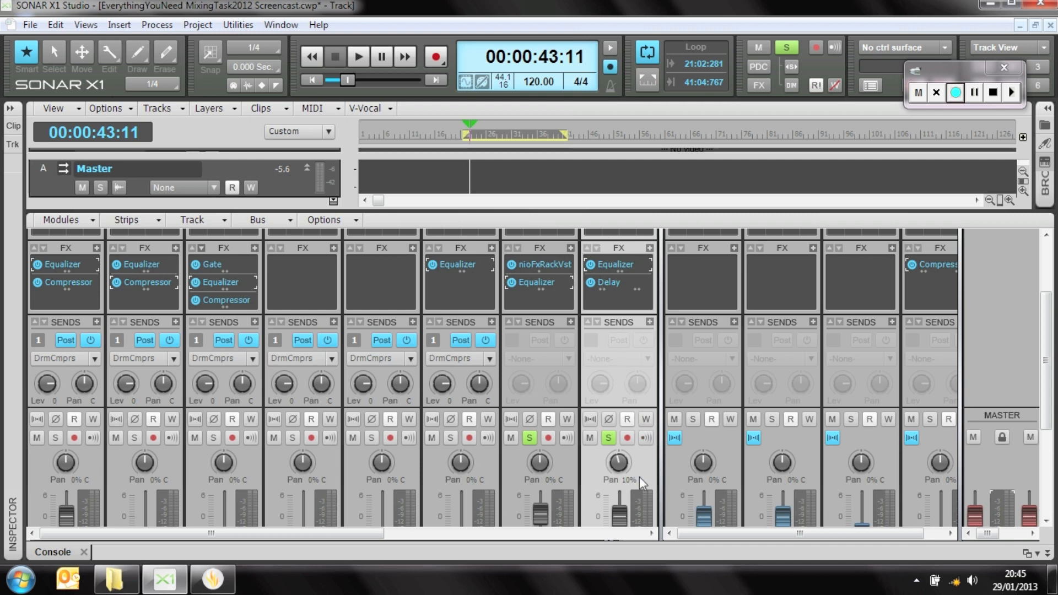
Reset the acoustic guitar's pan to center and review its delay settings.
double_click(618, 461)
double_click(618, 280)
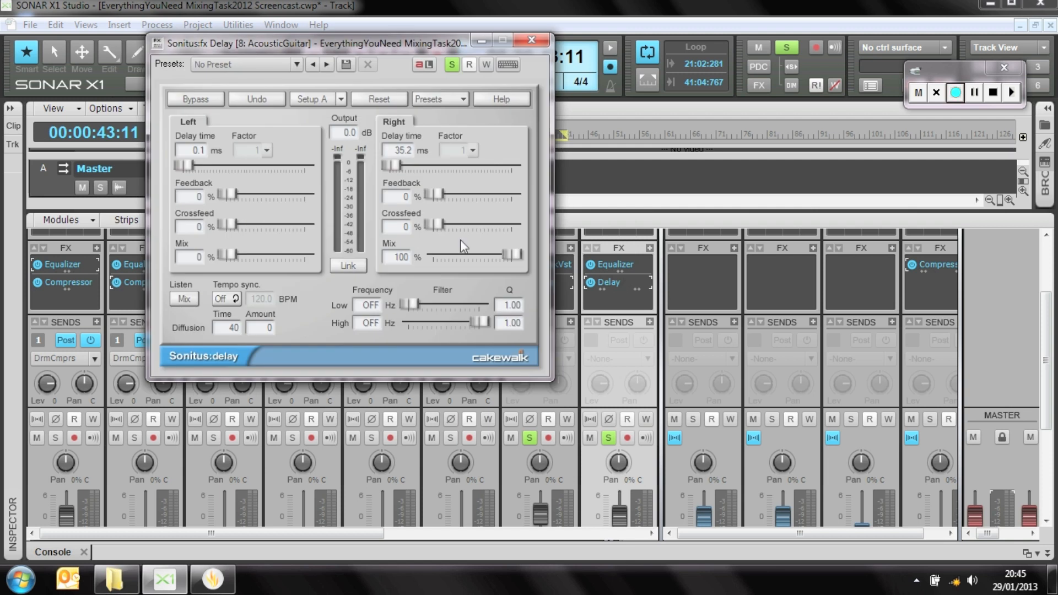
click(534, 41)
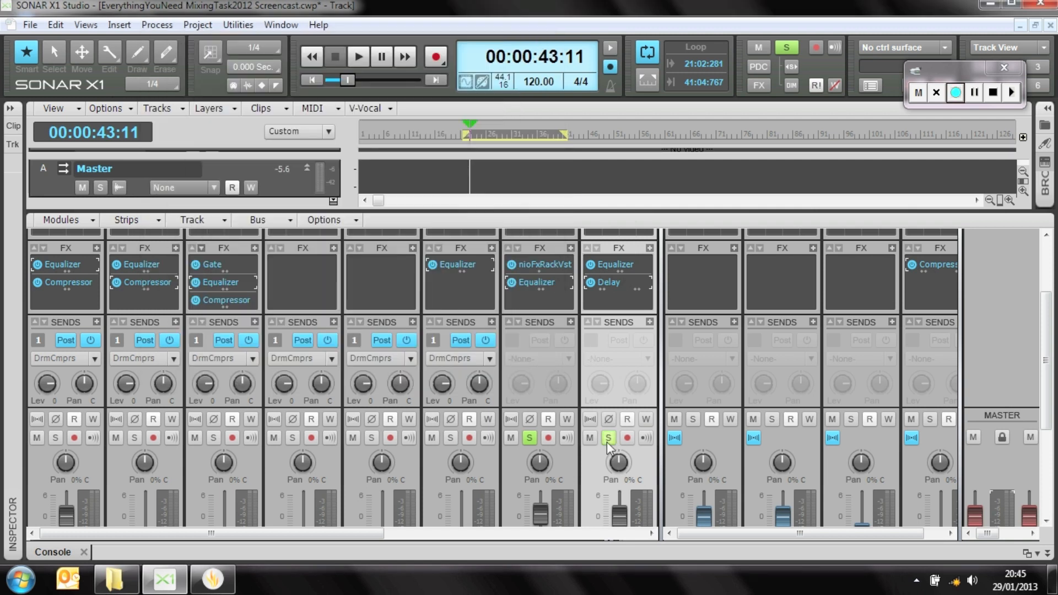
Solo all six drum tracks together with the bass and acoustic guitar.
click(449, 437)
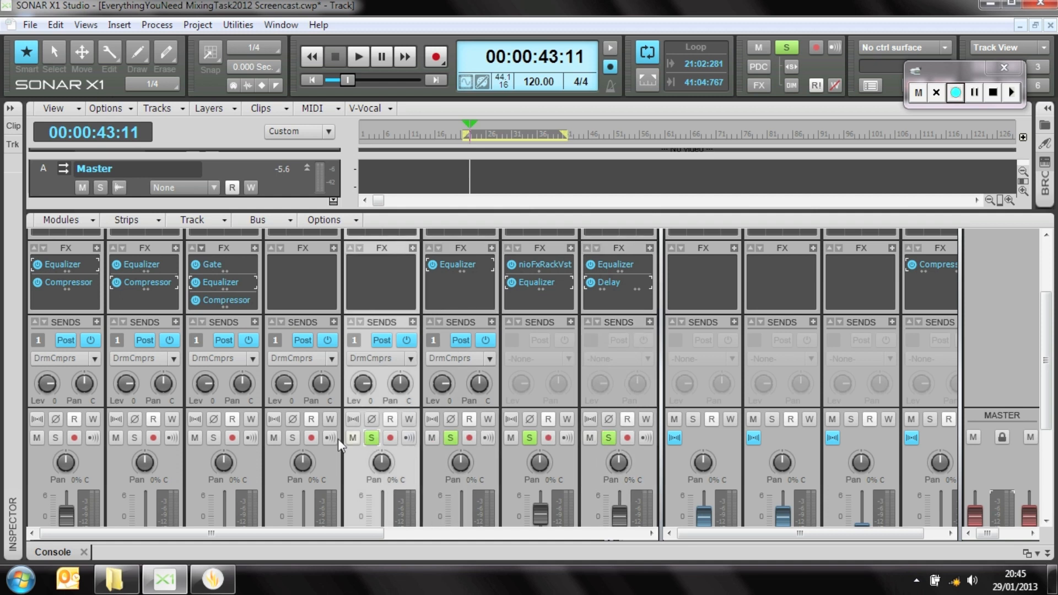
click(291, 437)
click(213, 437)
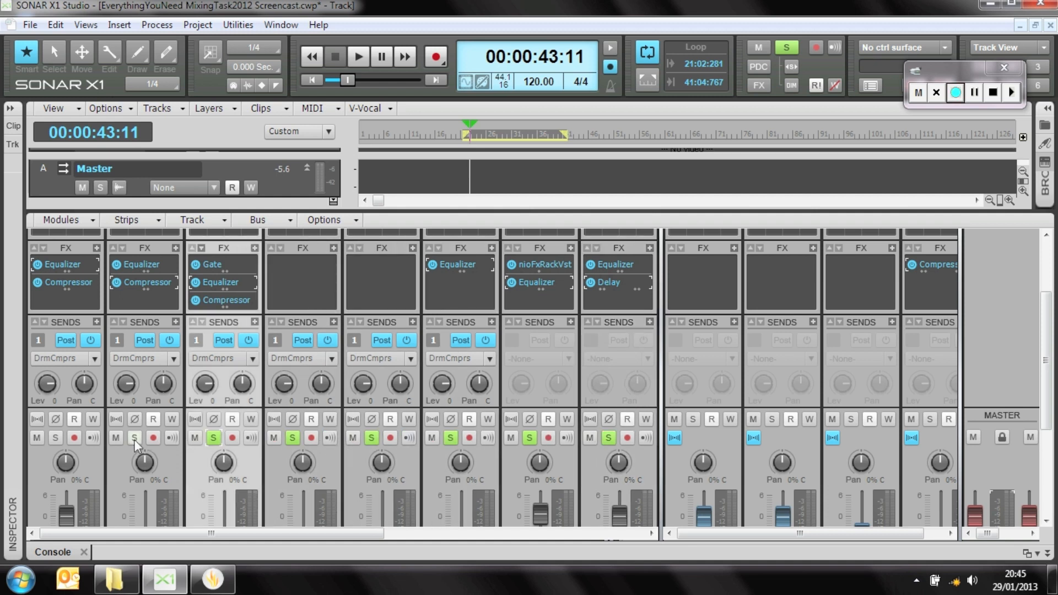
click(54, 437)
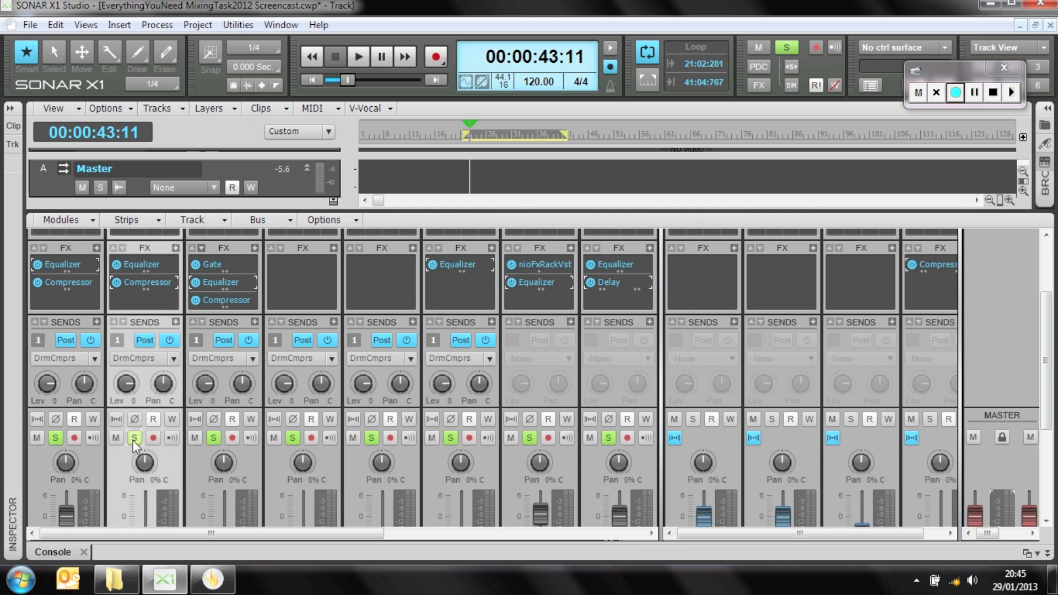
Play the drums, bass and acoustic guitar together, comparing the mix with all effects bypassed and with them active.
key(space)
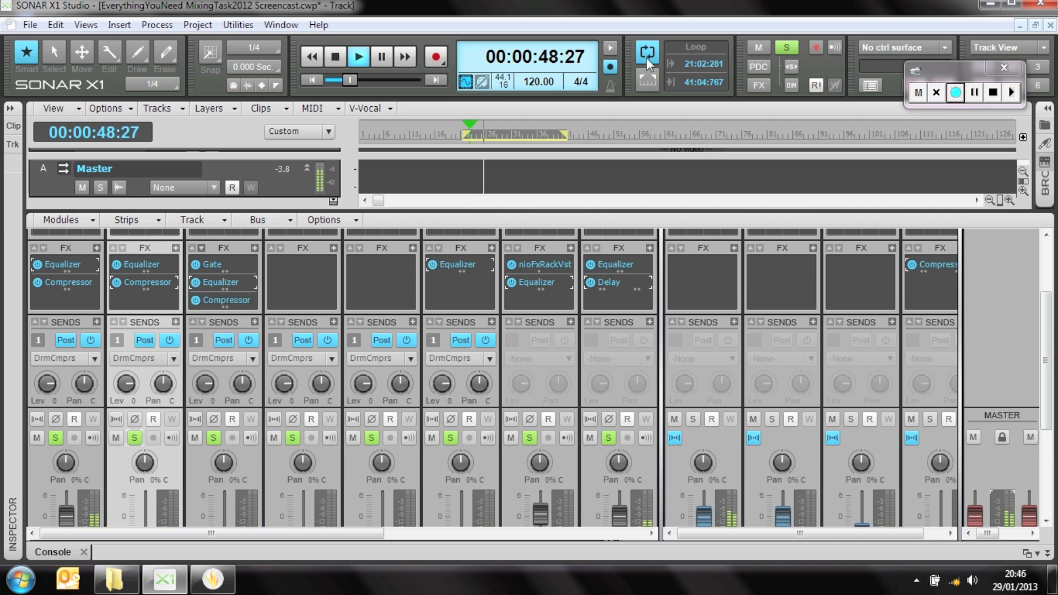
key(space)
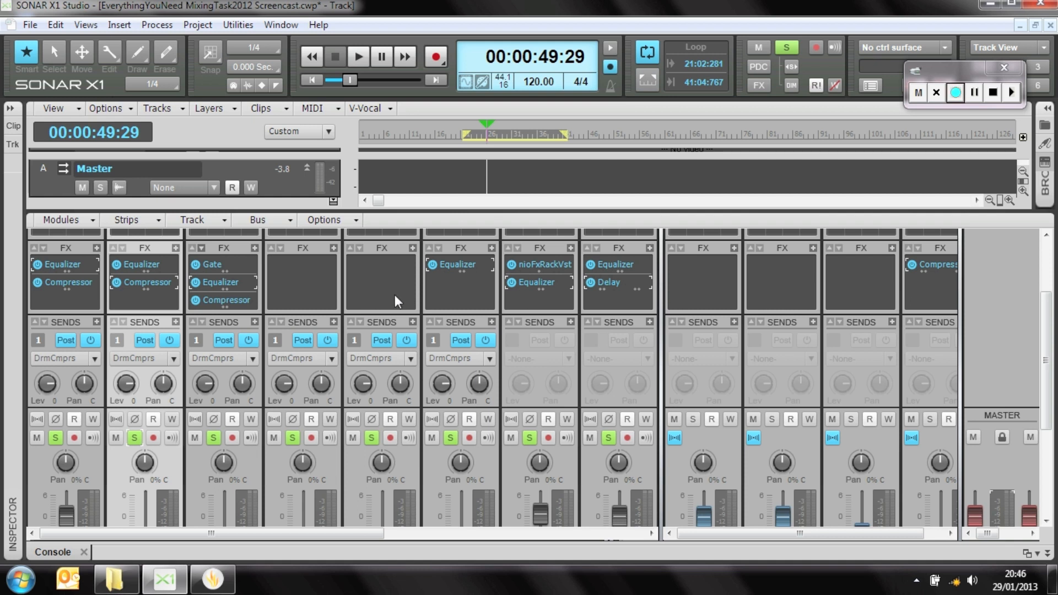
key(space)
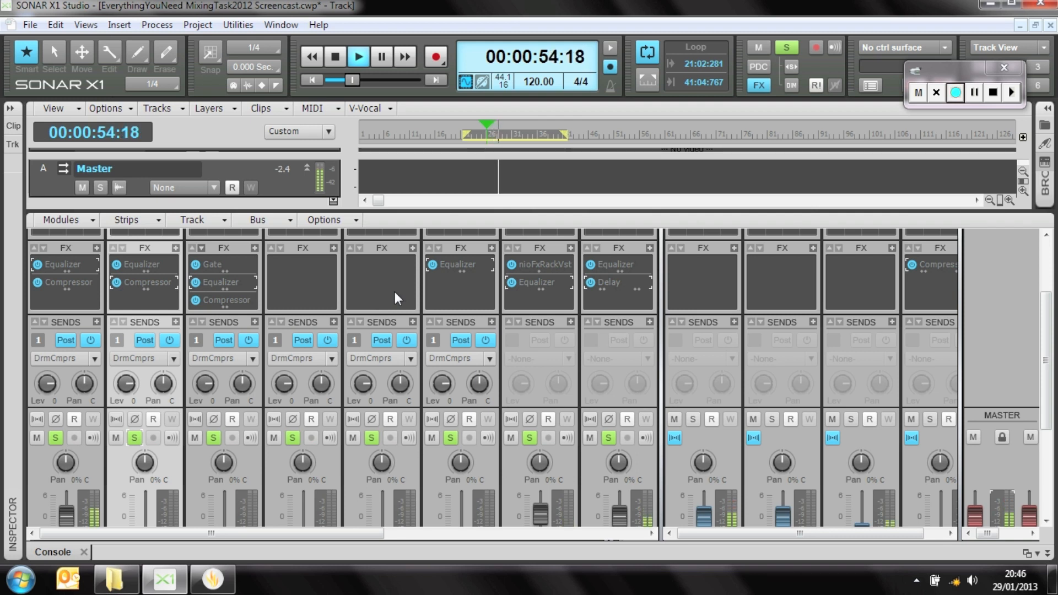
key(e)
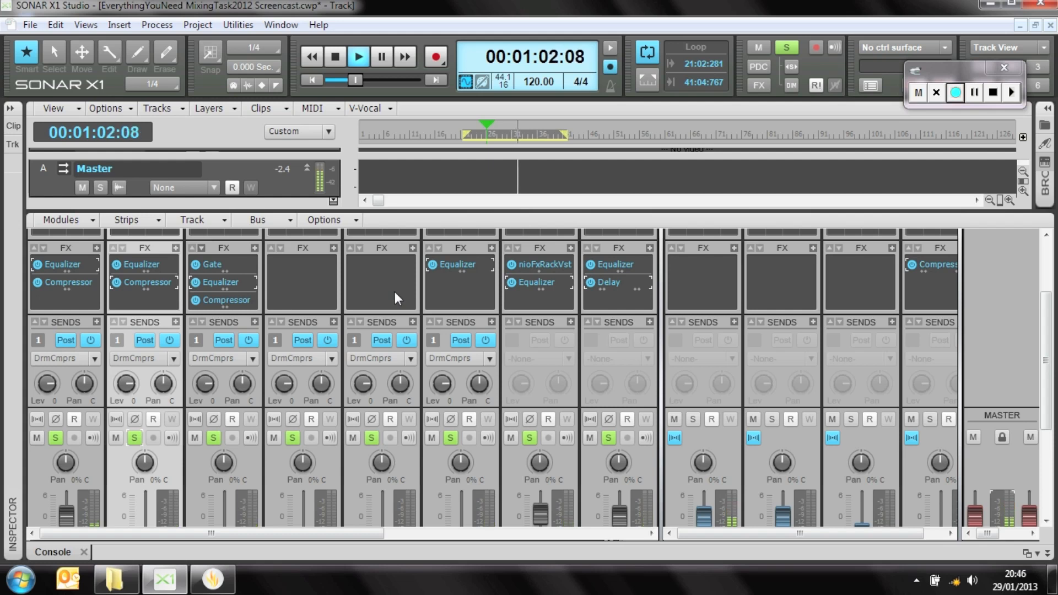
key(space)
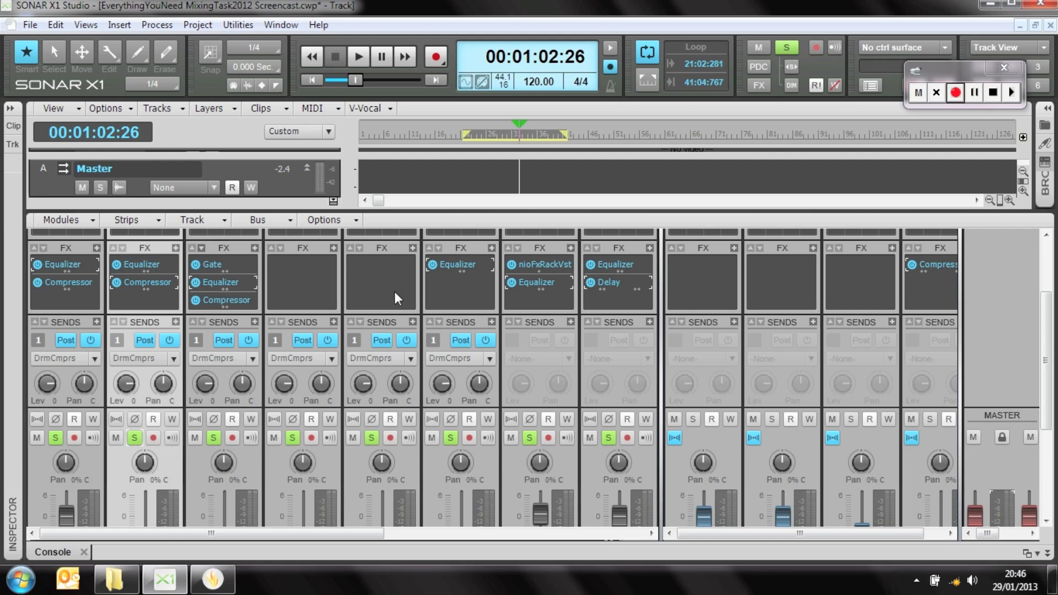
Bring the faders and names of the RhythmGuitar, FuzzGuitar and remaining guitar tracks into view in the console.
click(396, 533)
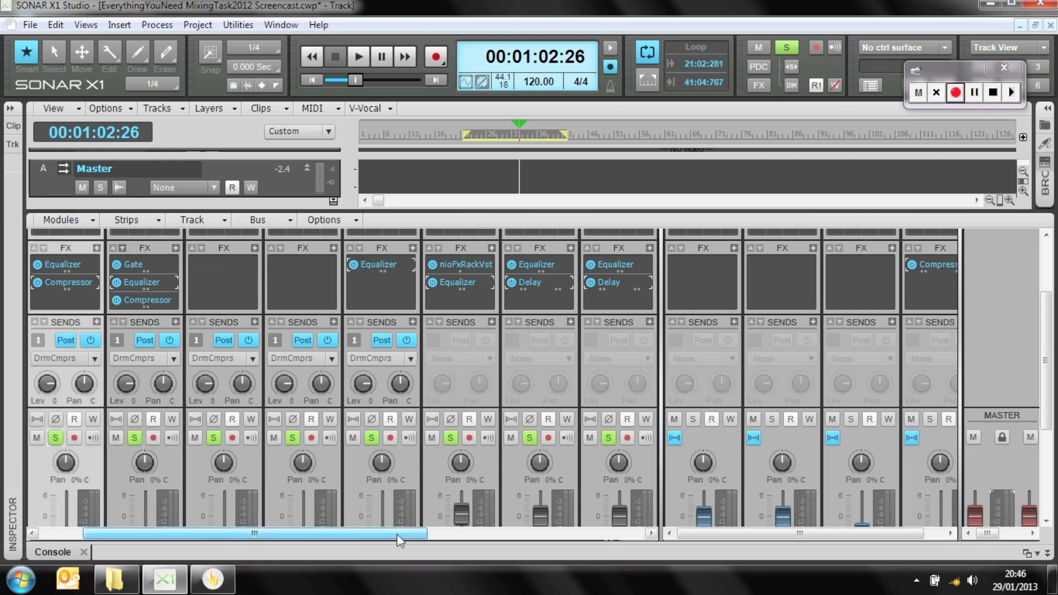
drag(396, 534, 551, 540)
scroll(530, 435, down, 3)
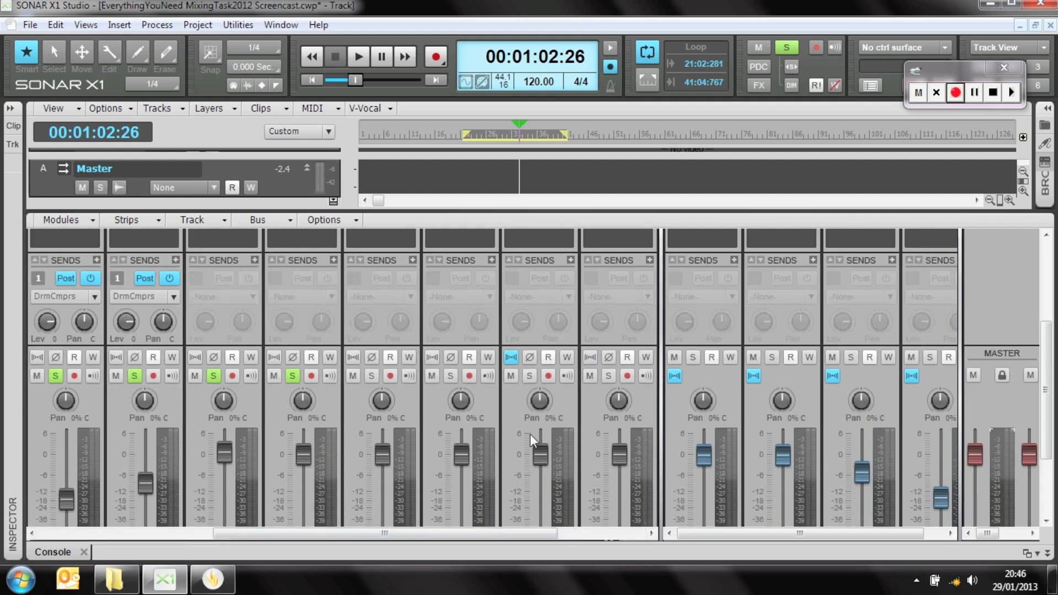
scroll(530, 434, down, 3)
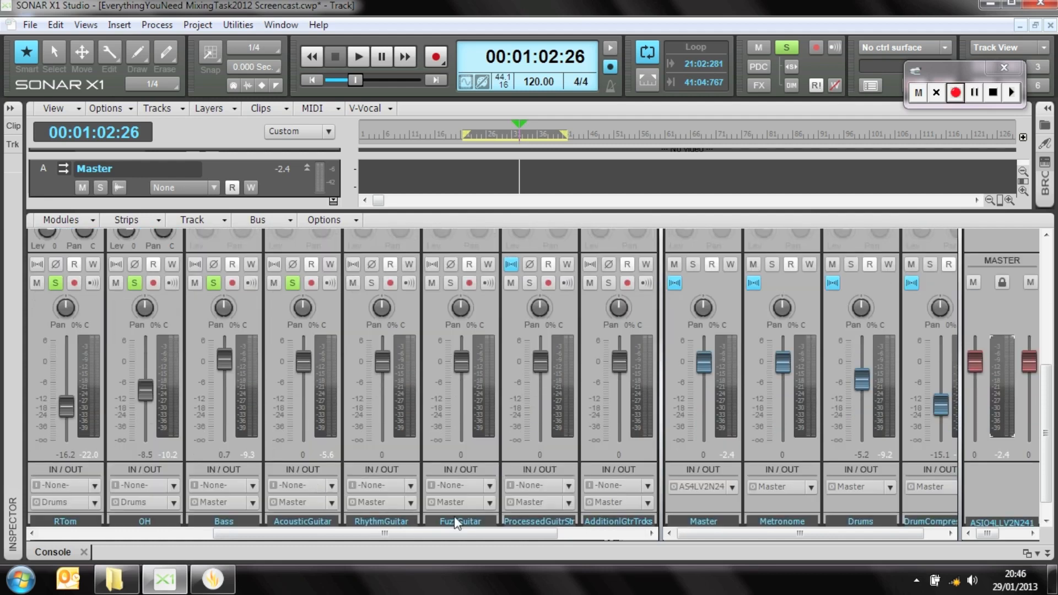